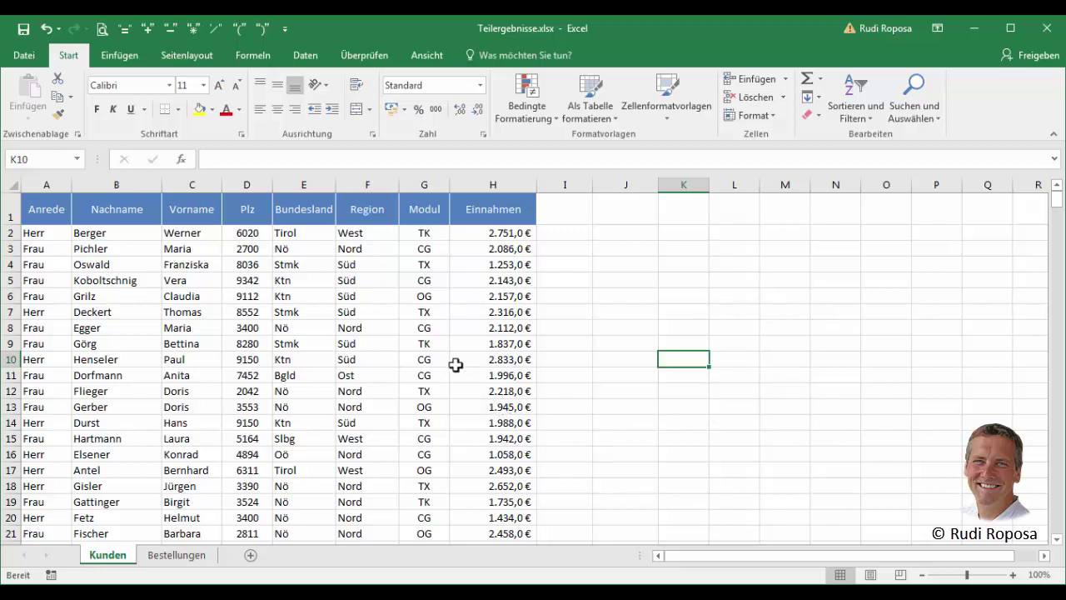
Sort the Kunden table A to Z by Modul and select the CG entries G2:G20.
{"action": "left_click", "coordinate": [426, 328]}
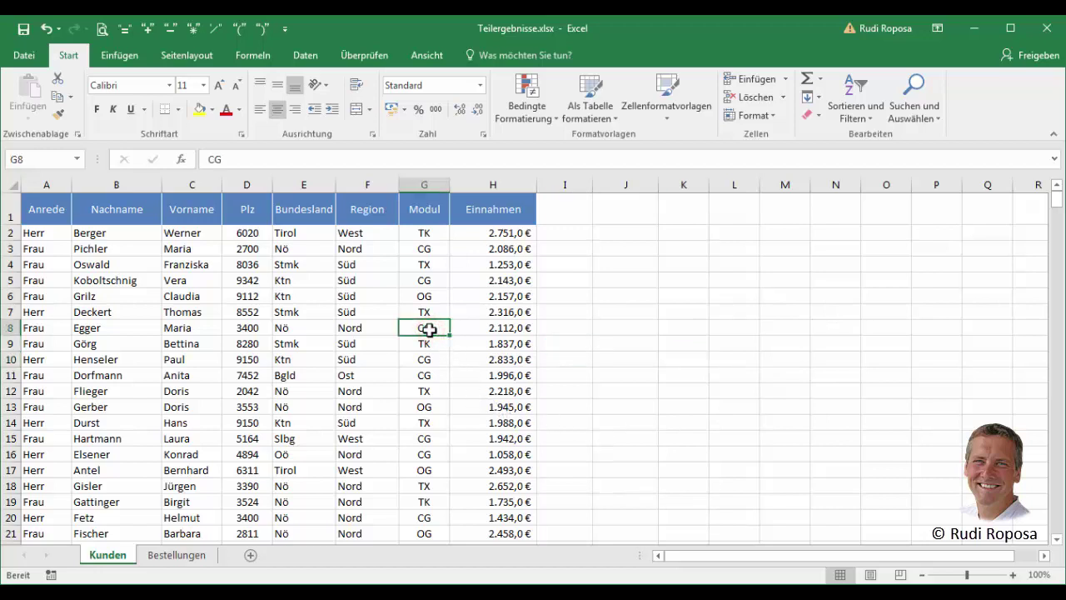
{"action": "left_click", "coordinate": [865, 121]}
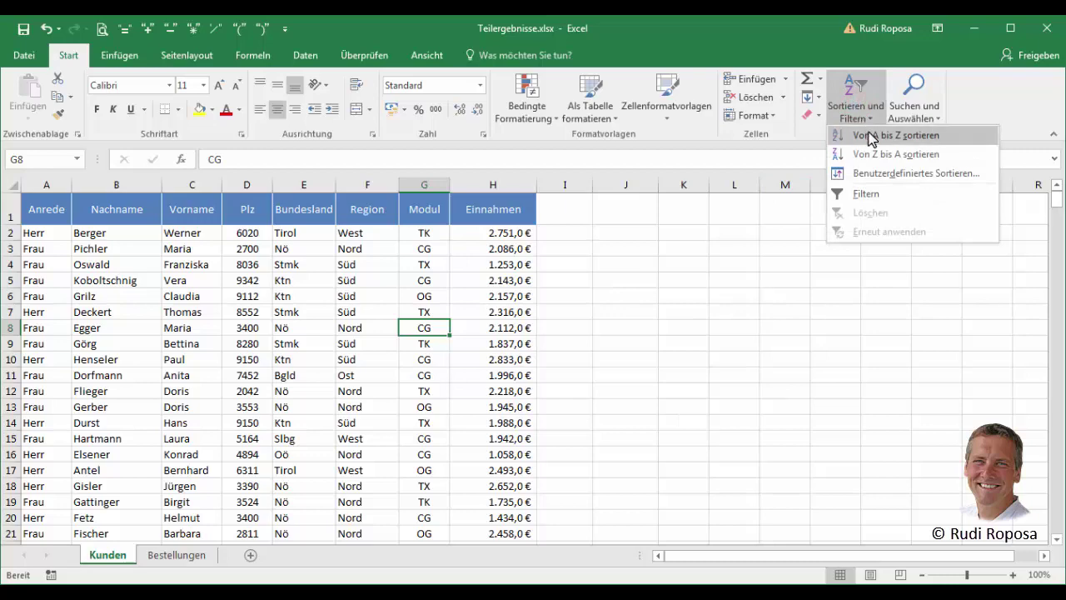
{"action": "left_click", "coordinate": [873, 135]}
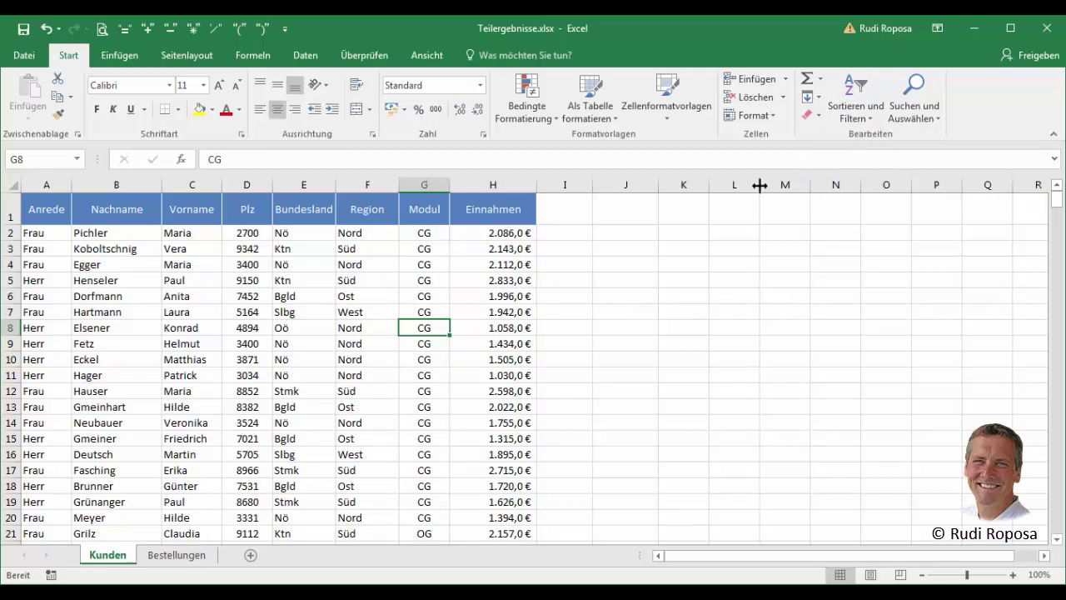
{"action": "left_click_drag", "start_coordinate": [427, 233], "coordinate": [424, 517]}
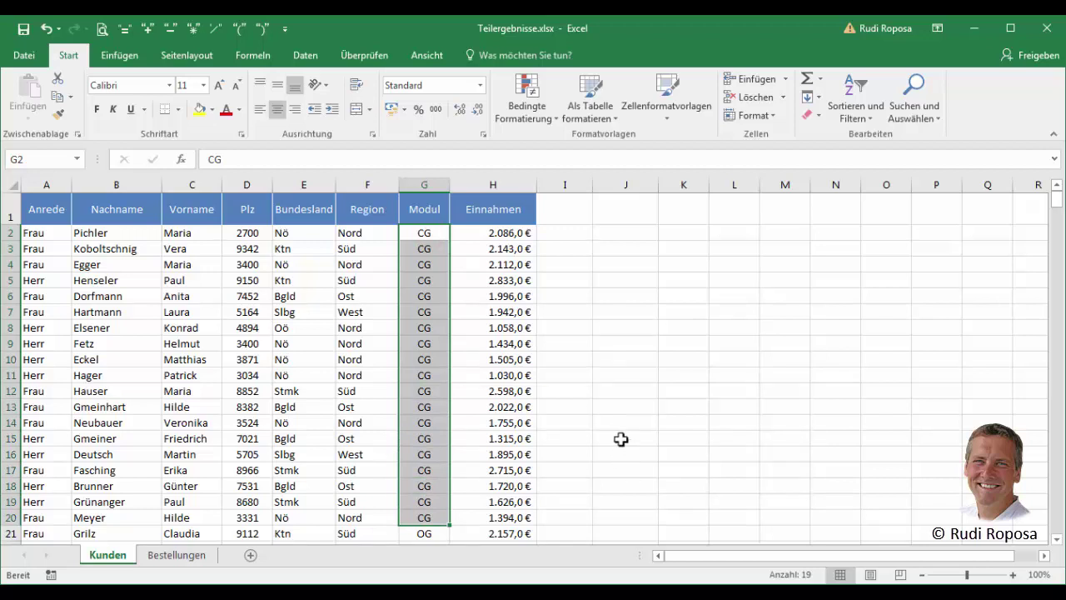
Select the CG revenues H2:H20 and OG revenues H21:H34 to read their status-bar sums.
{"action": "left_click_drag", "start_coordinate": [488, 233], "coordinate": [474, 520]}
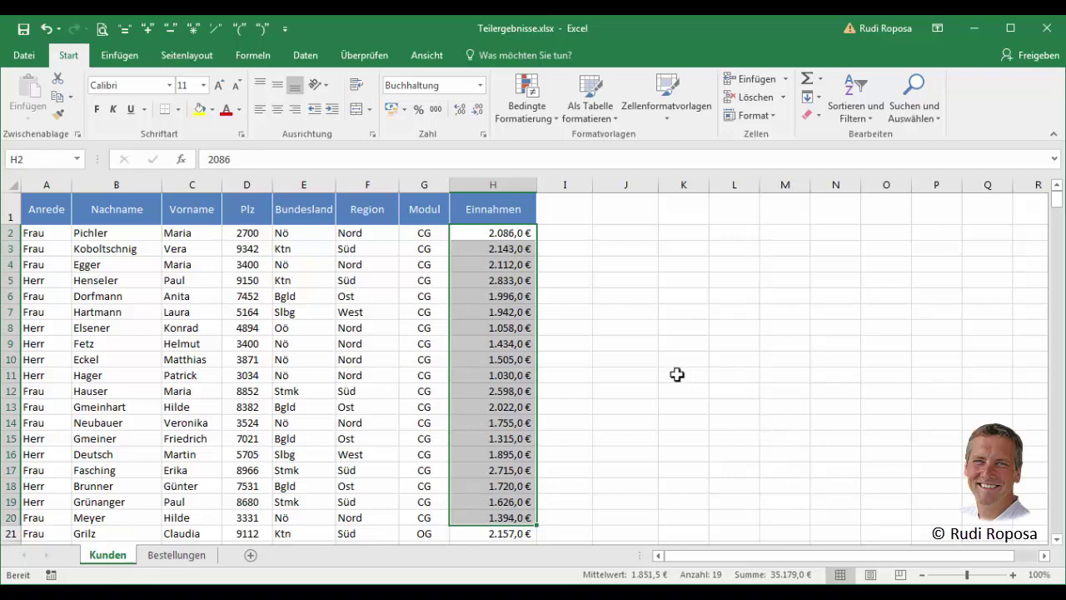
{"action": "scroll", "coordinate": [676, 375], "scroll_direction": "down", "scroll_amount": 3}
{"action": "scroll", "coordinate": [676, 375], "scroll_direction": "down", "scroll_amount": 2}
{"action": "scroll", "coordinate": [677, 374], "scroll_direction": "down", "scroll_amount": 1}
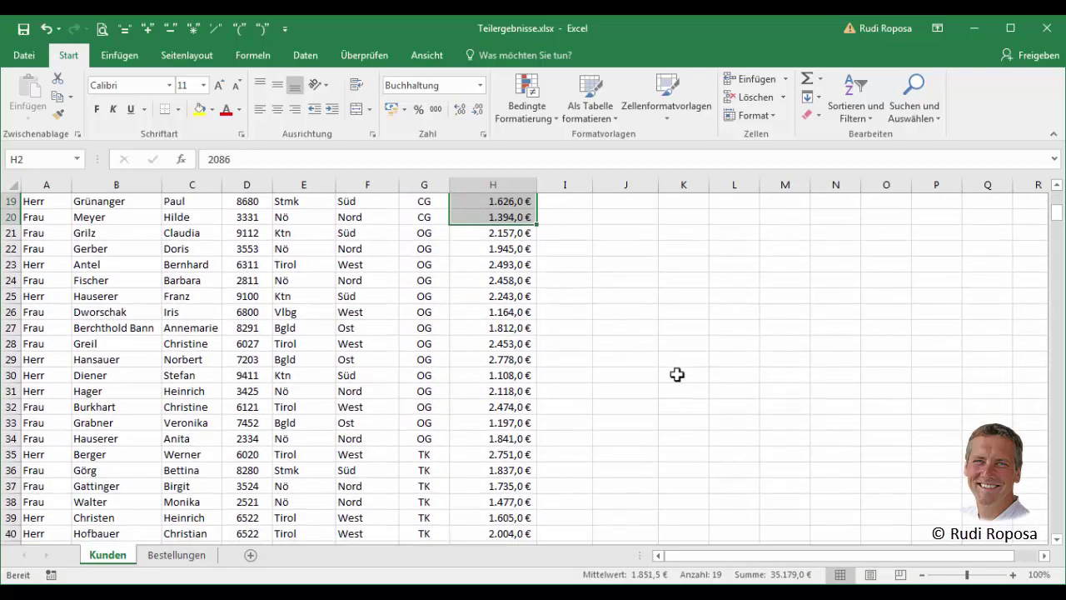
{"action": "left_click_drag", "start_coordinate": [504, 234], "coordinate": [487, 446]}
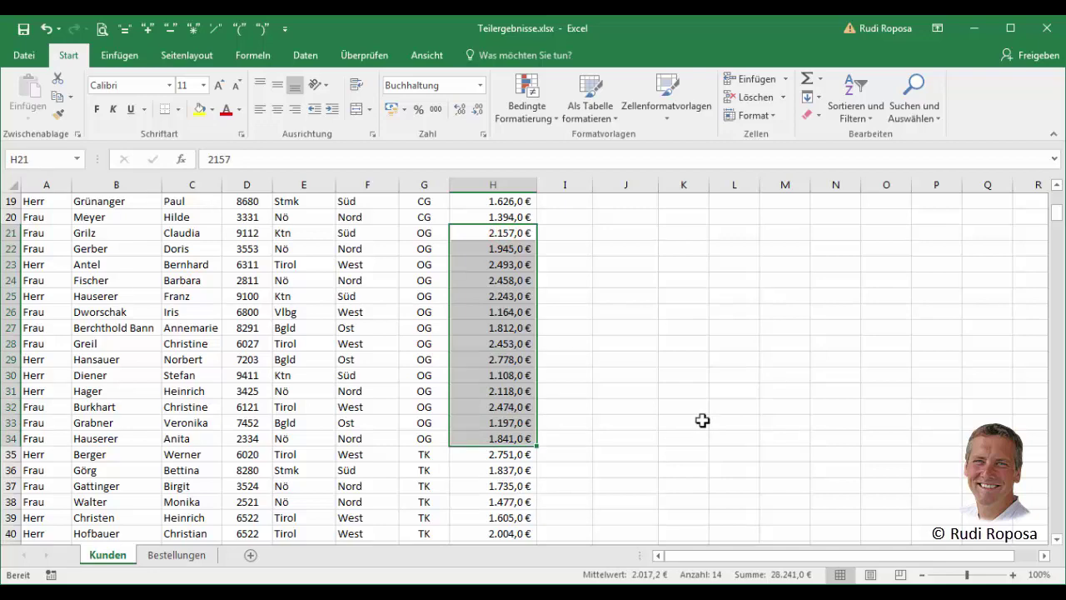
{"action": "scroll", "coordinate": [702, 420], "scroll_direction": "up", "scroll_amount": 6}
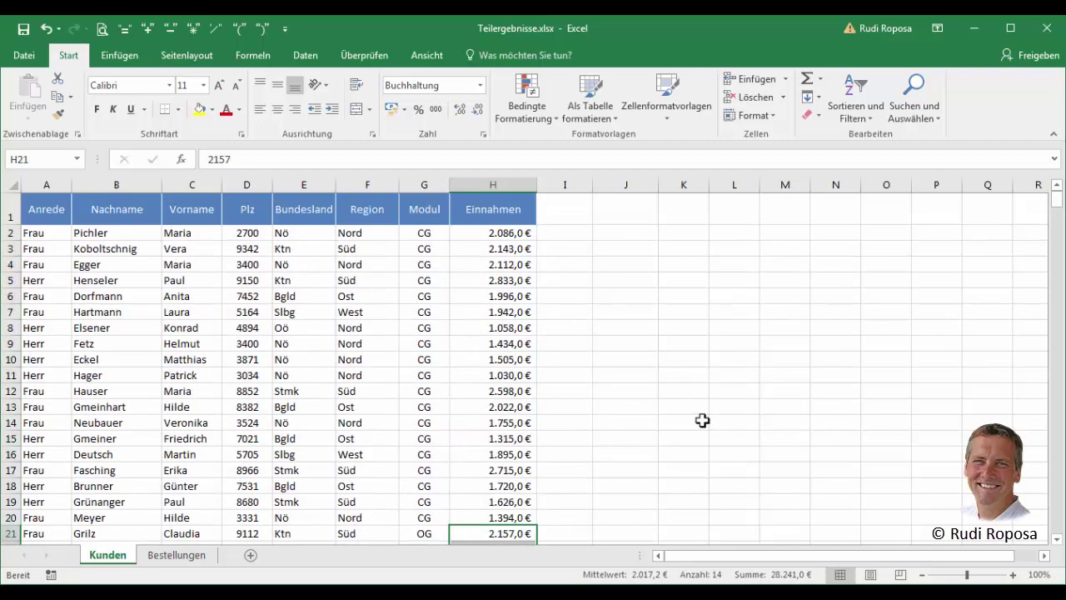
Put the active cell back in the Modul column and bring up the Daten tab.
{"action": "left_click", "coordinate": [492, 359]}
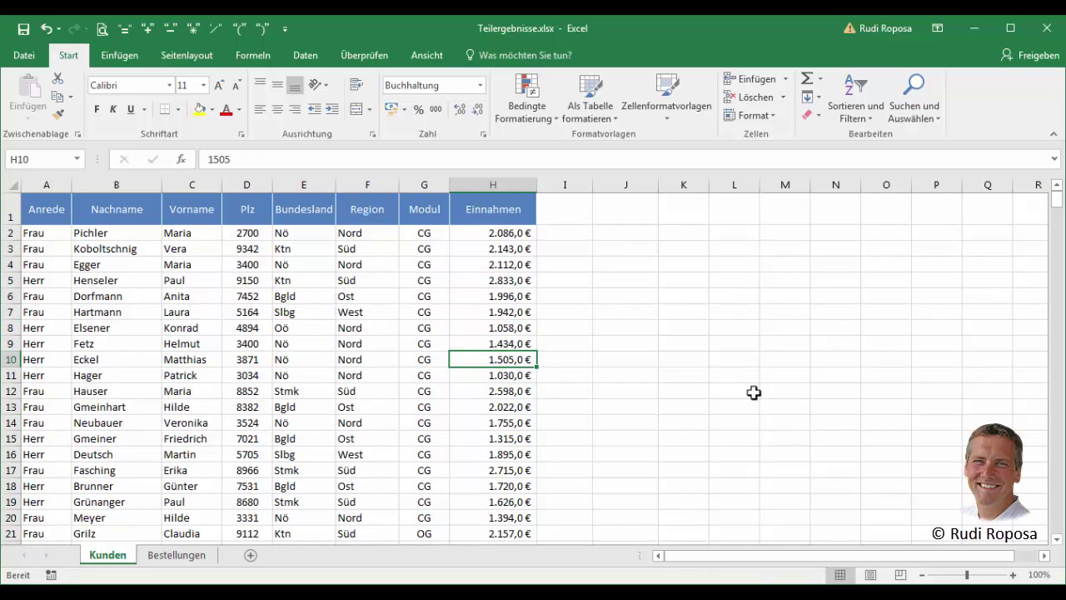
{"action": "left_click", "coordinate": [288, 358]}
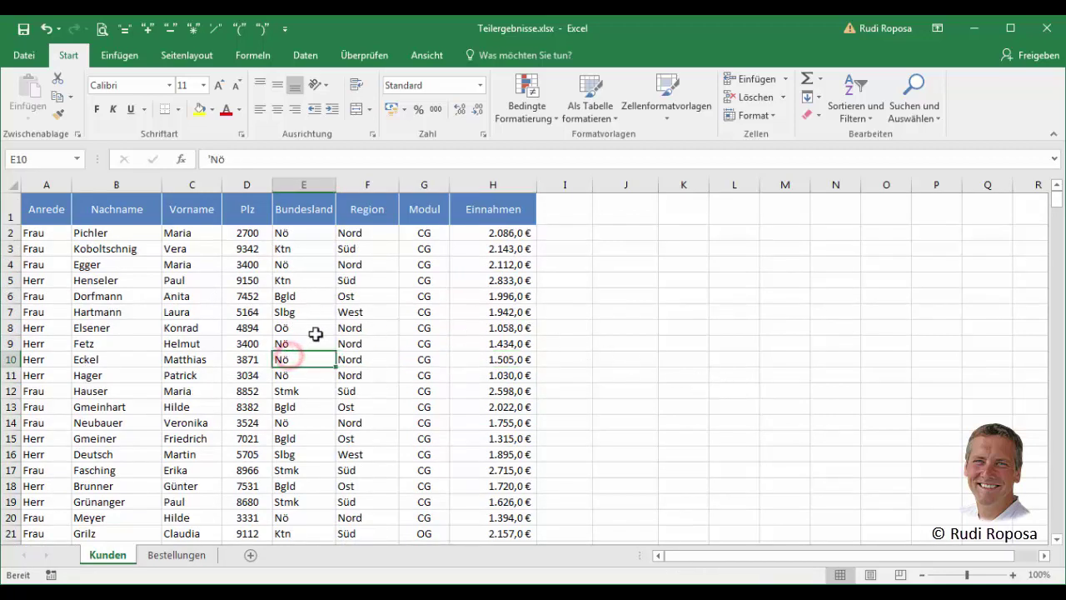
{"action": "left_click", "coordinate": [444, 388]}
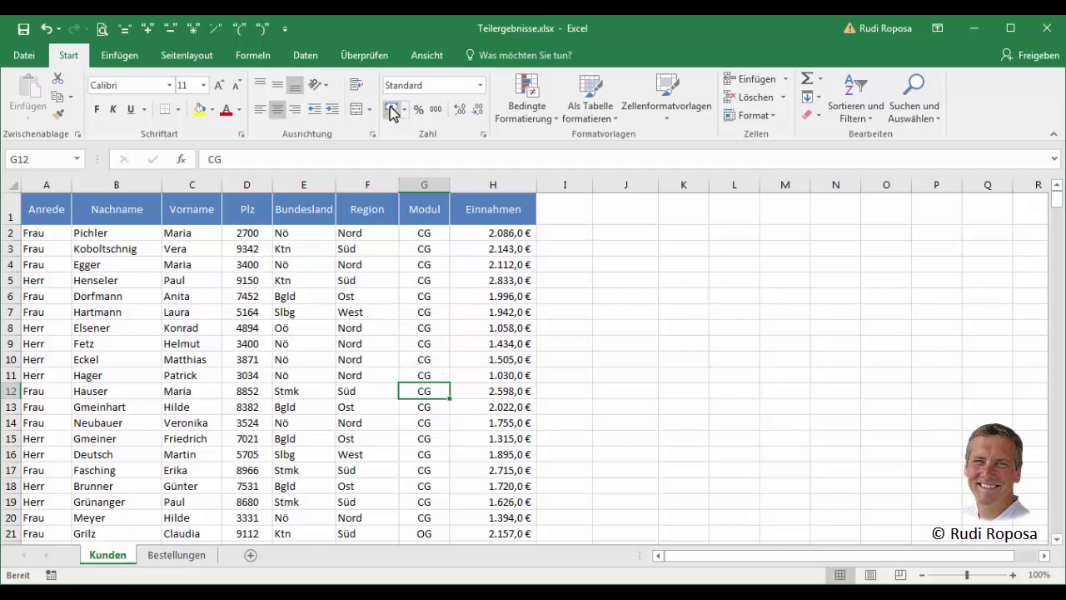
{"action": "left_click", "coordinate": [304, 55]}
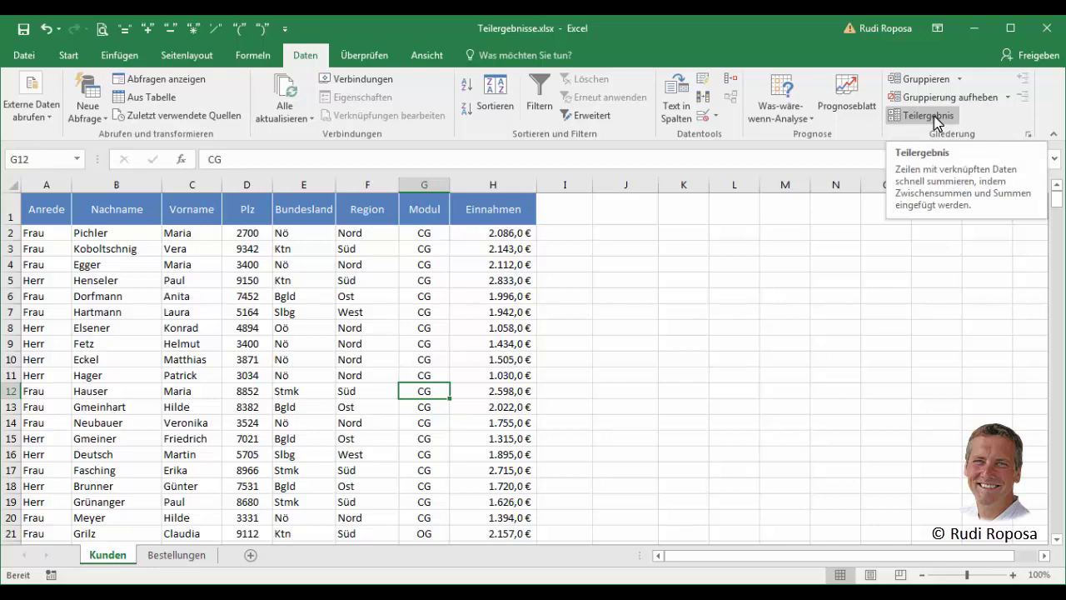
Add Summe subtotals of Einnahmen at each change in Modul, giving CG Ergebnis 35.179,0 €.
{"action": "left_click", "coordinate": [936, 123]}
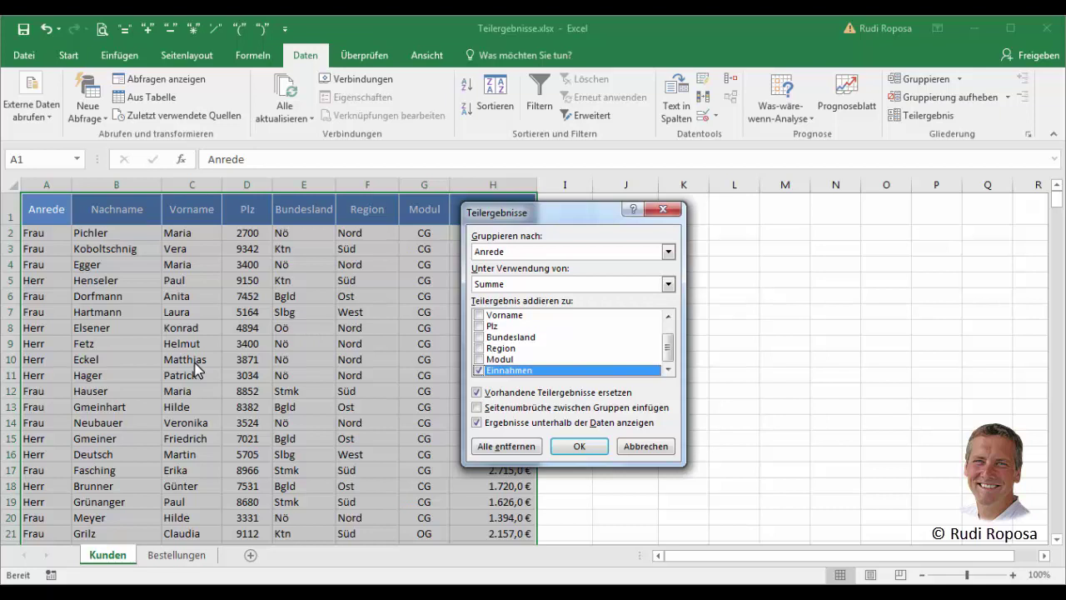
{"action": "left_click_drag", "start_coordinate": [559, 216], "coordinate": [690, 240]}
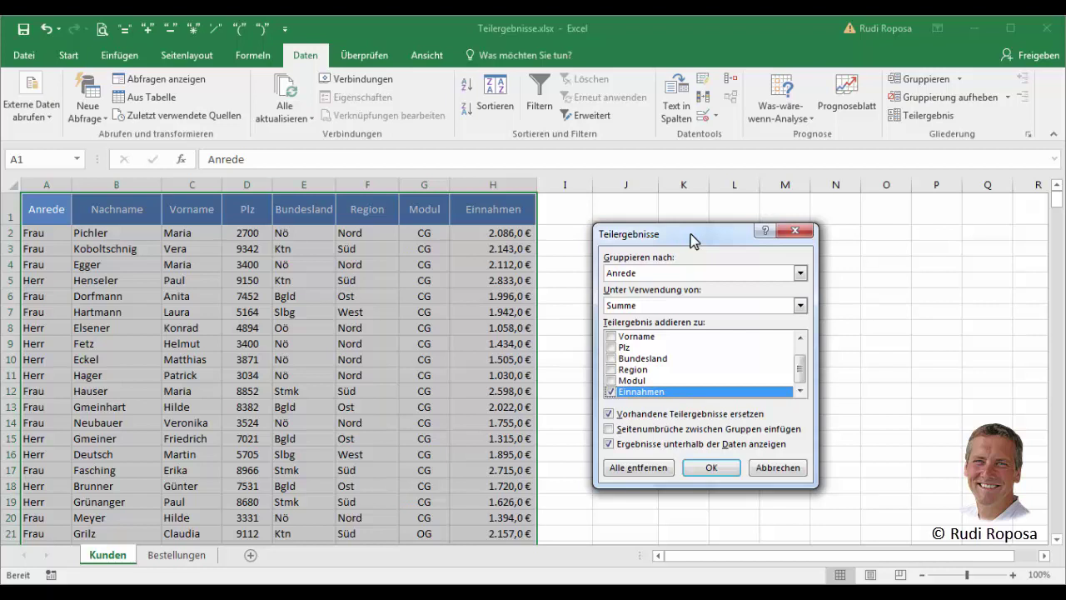
{"action": "left_click", "coordinate": [783, 279]}
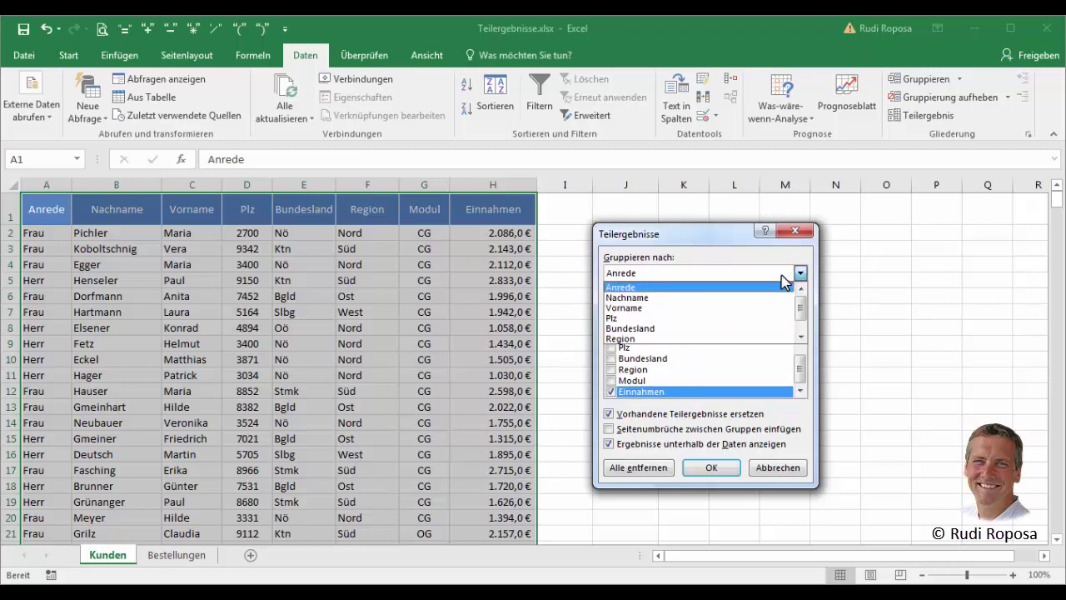
{"action": "left_click_drag", "start_coordinate": [802, 300], "coordinate": [801, 311]}
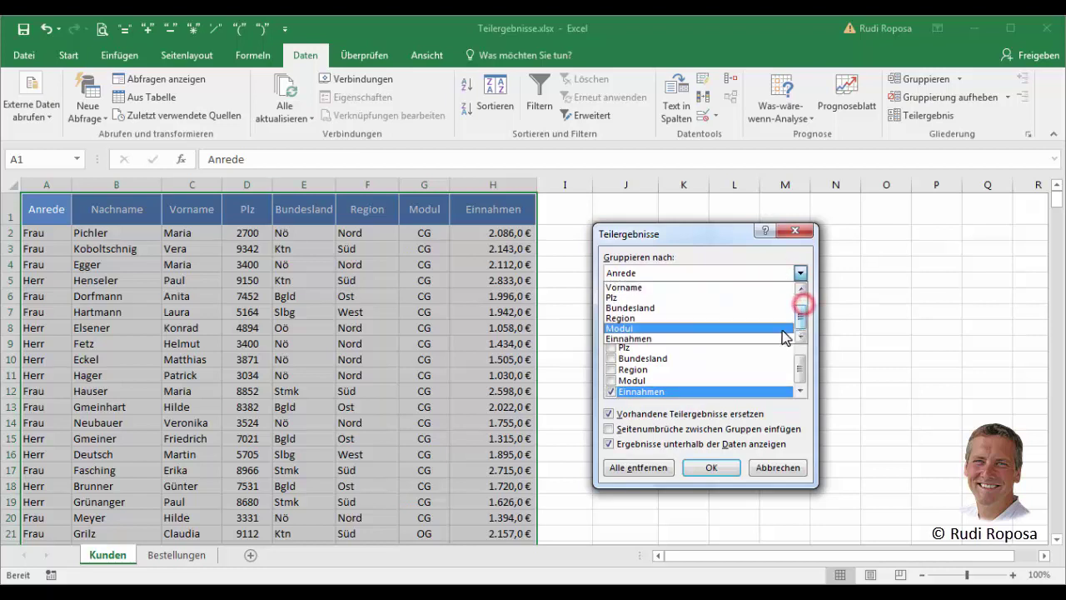
{"action": "left_click", "coordinate": [643, 328]}
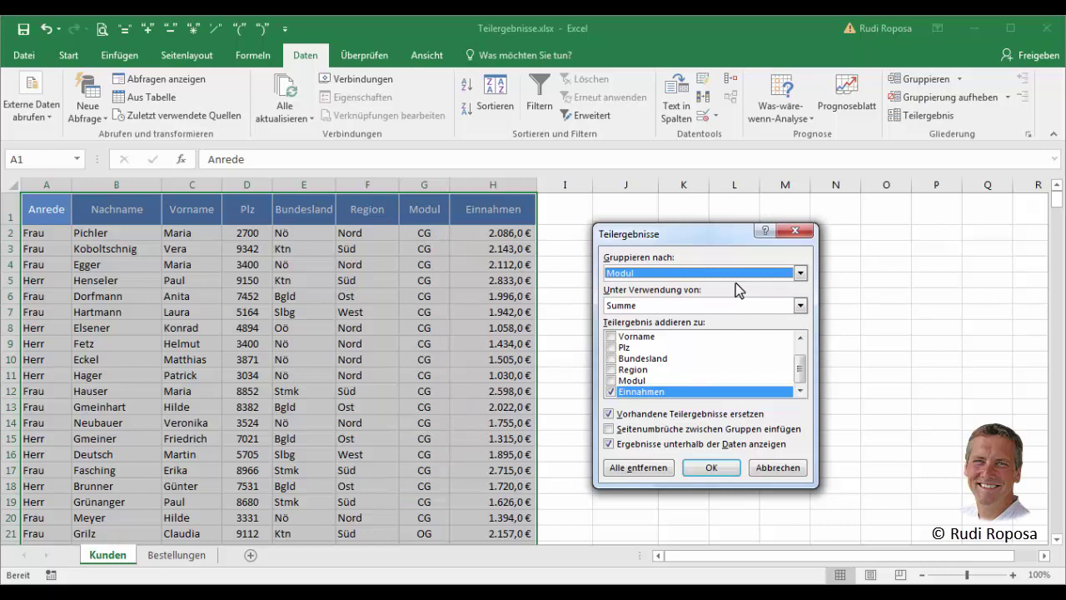
{"action": "left_click", "coordinate": [800, 306]}
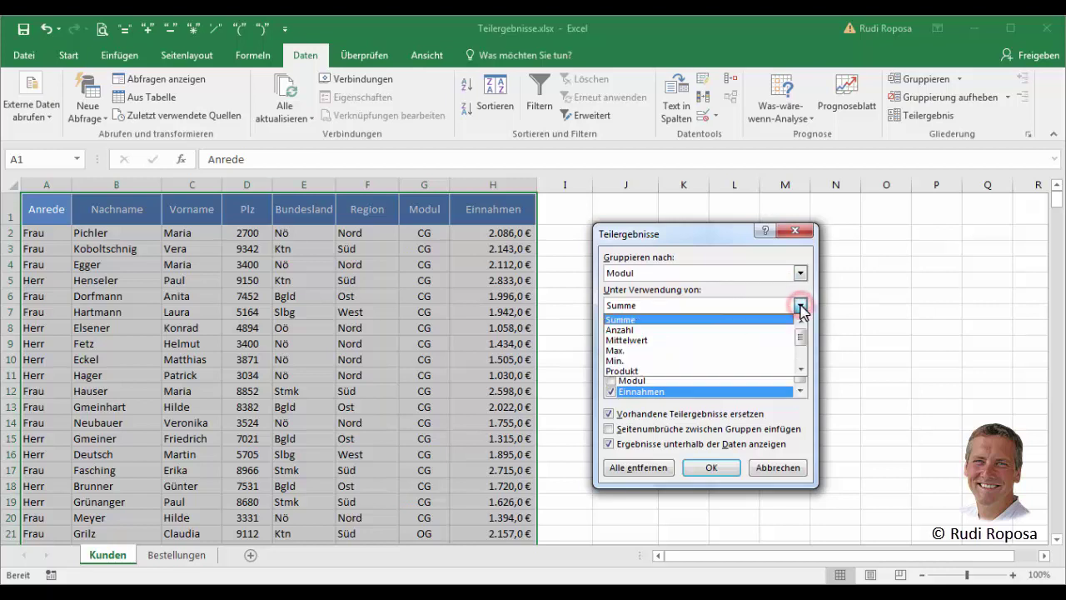
{"action": "left_click", "coordinate": [800, 305]}
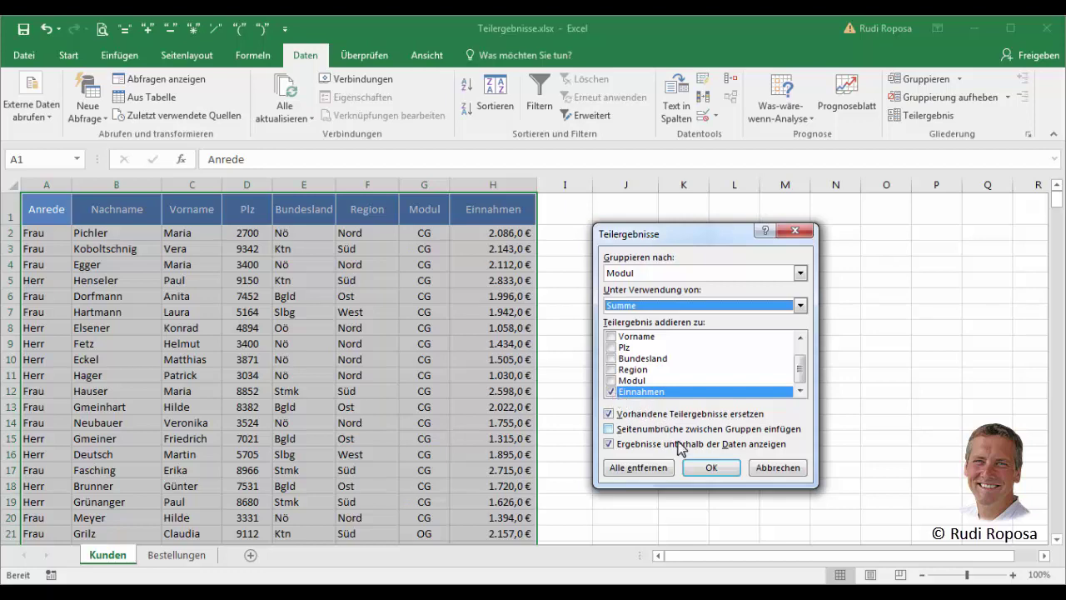
{"action": "left_click", "coordinate": [712, 469]}
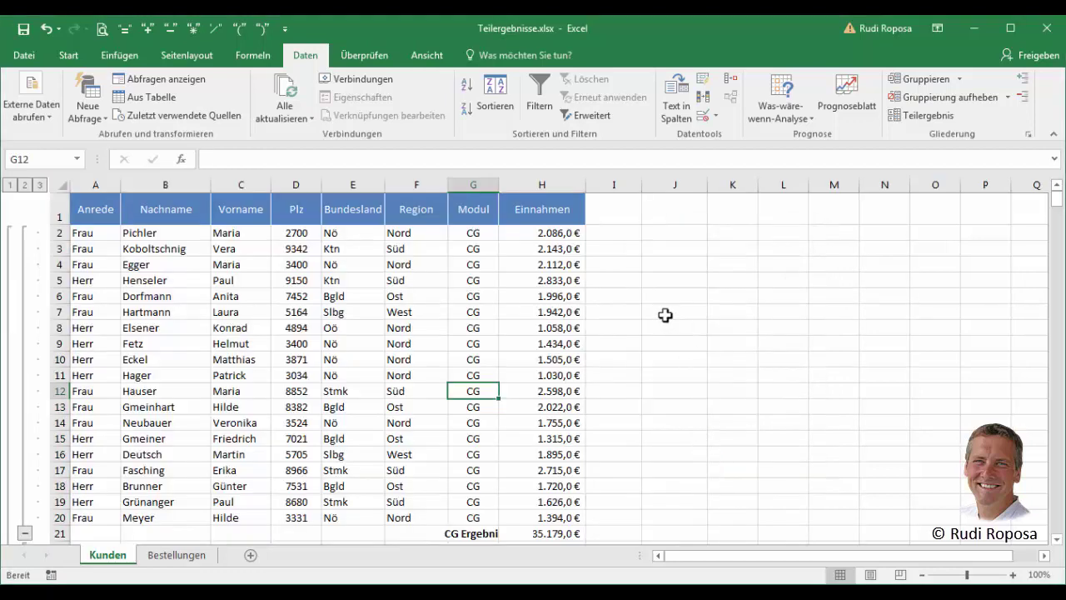
Widen column G to fit the labels and inspect the CG Ergebnis subtotal formula in H21.
{"action": "left_click_drag", "start_coordinate": [501, 185], "coordinate": [529, 182]}
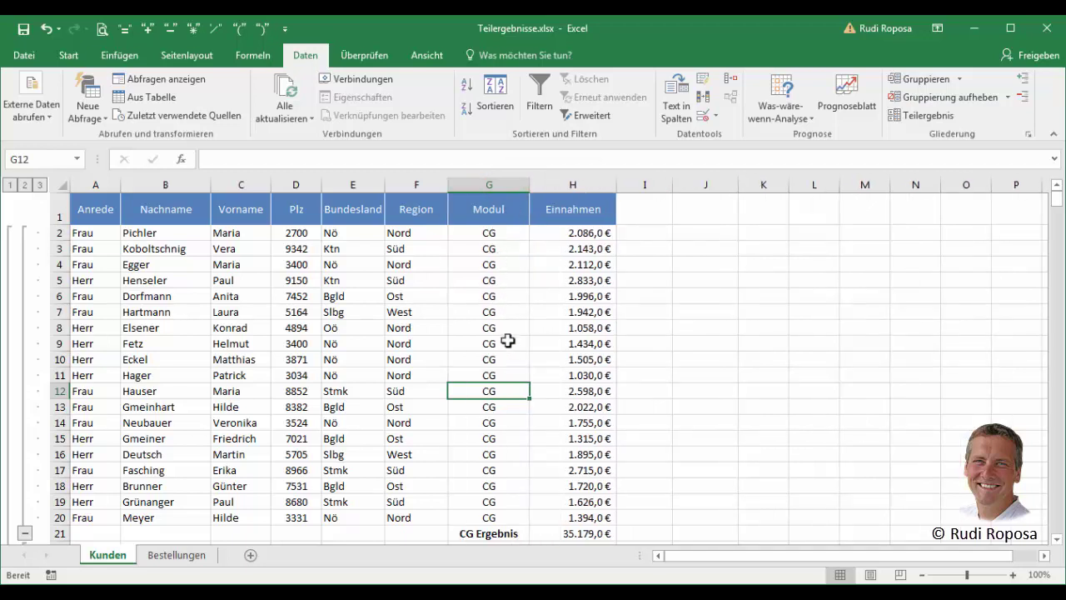
{"action": "scroll", "coordinate": [503, 374], "scroll_direction": "down", "scroll_amount": 1}
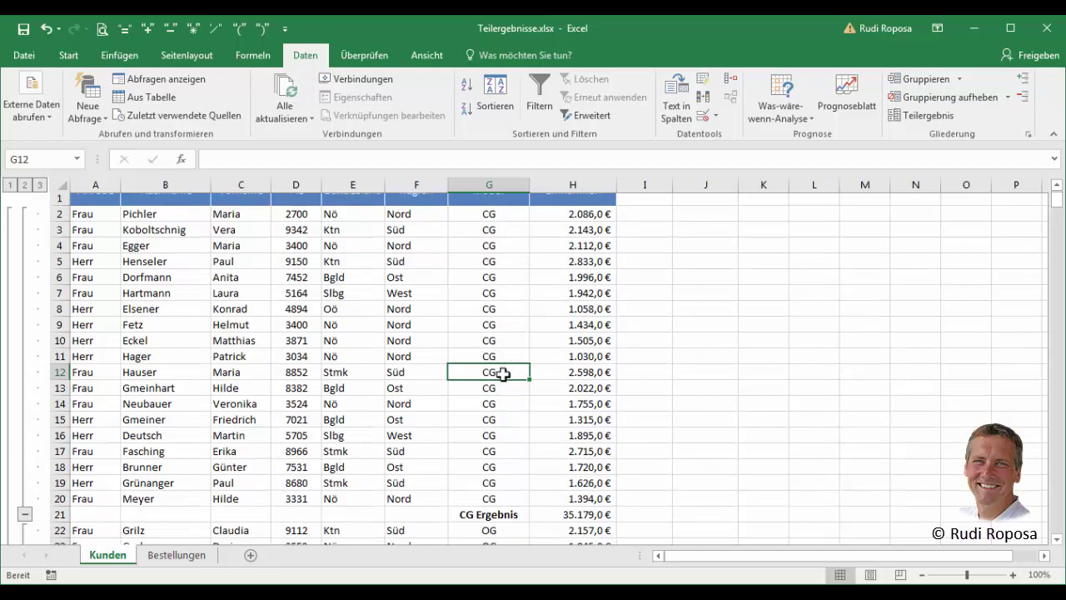
{"action": "scroll", "coordinate": [503, 374], "scroll_direction": "down", "scroll_amount": 2}
{"action": "left_click", "coordinate": [483, 424]}
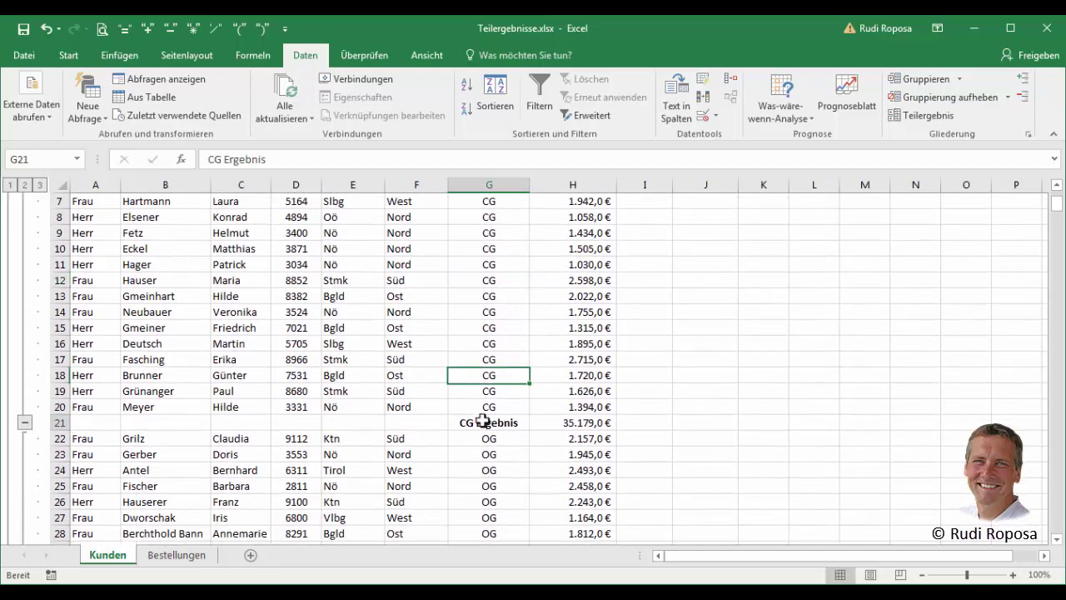
{"action": "left_click", "coordinate": [565, 423]}
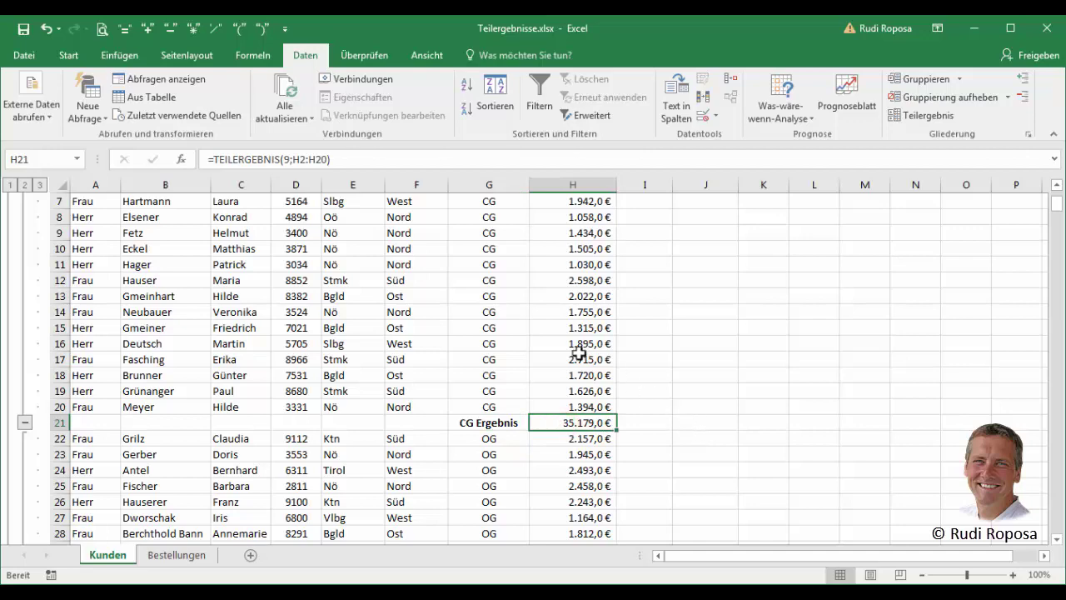
Check the Gesamtergebnis formula TEILERGEBNIS(9;H2:H84) in H86, totalling 159.761,0 €.
{"action": "scroll", "coordinate": [578, 353], "scroll_direction": "down", "scroll_amount": 1}
{"action": "scroll", "coordinate": [578, 350], "scroll_direction": "down", "scroll_amount": 3}
{"action": "scroll", "coordinate": [578, 350], "scroll_direction": "down", "scroll_amount": 1}
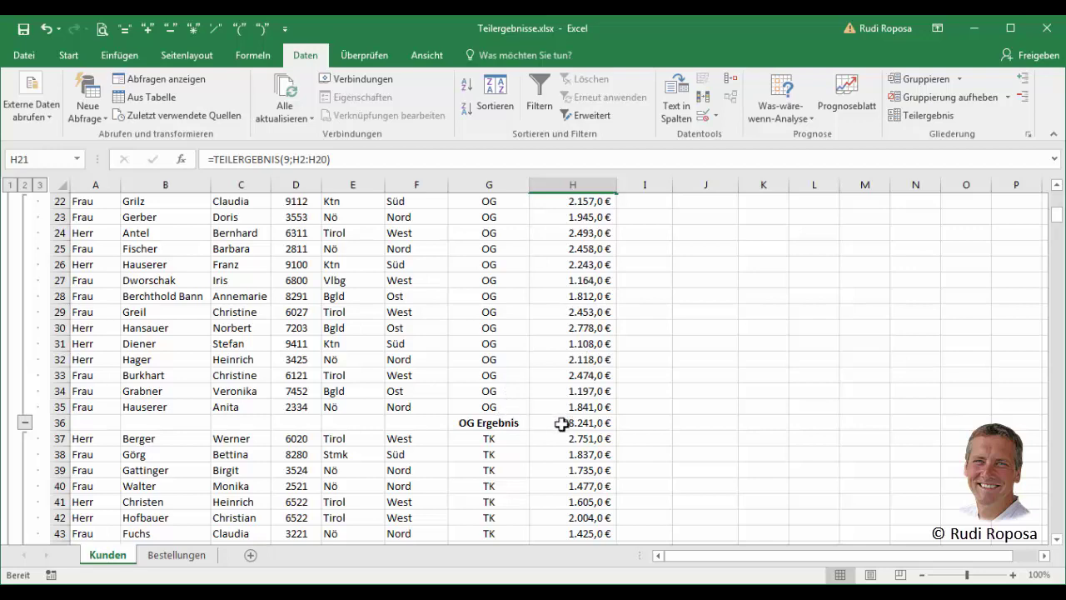
{"action": "scroll", "coordinate": [561, 424], "scroll_direction": "down", "scroll_amount": 3}
{"action": "scroll", "coordinate": [558, 408], "scroll_direction": "down", "scroll_amount": 2}
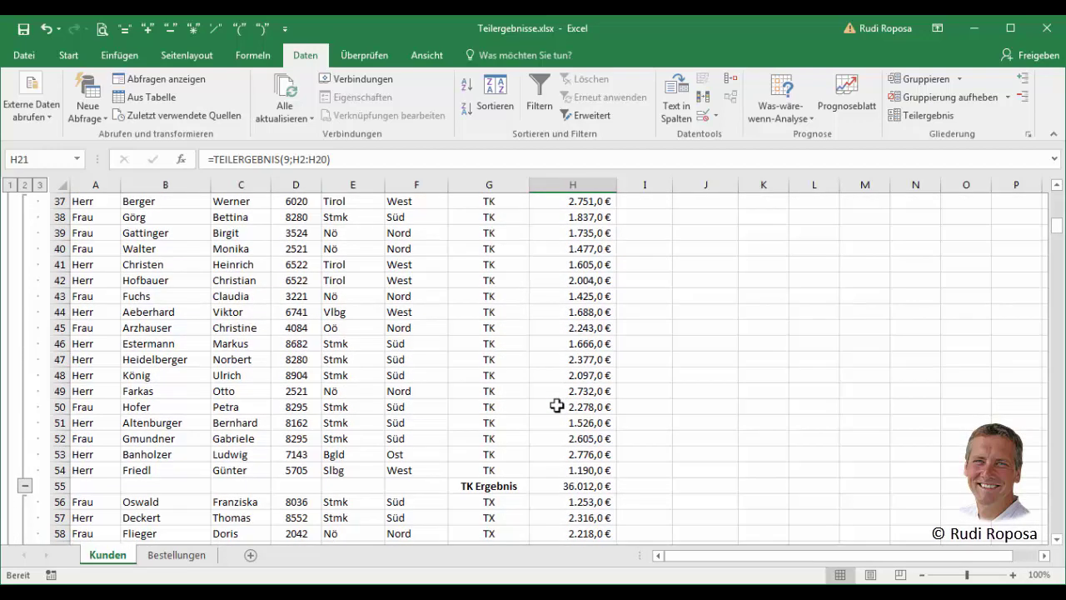
{"action": "scroll", "coordinate": [556, 406], "scroll_direction": "down", "scroll_amount": 2}
{"action": "scroll", "coordinate": [556, 406], "scroll_direction": "down", "scroll_amount": 2}
{"action": "scroll", "coordinate": [556, 406], "scroll_direction": "down", "scroll_amount": 1}
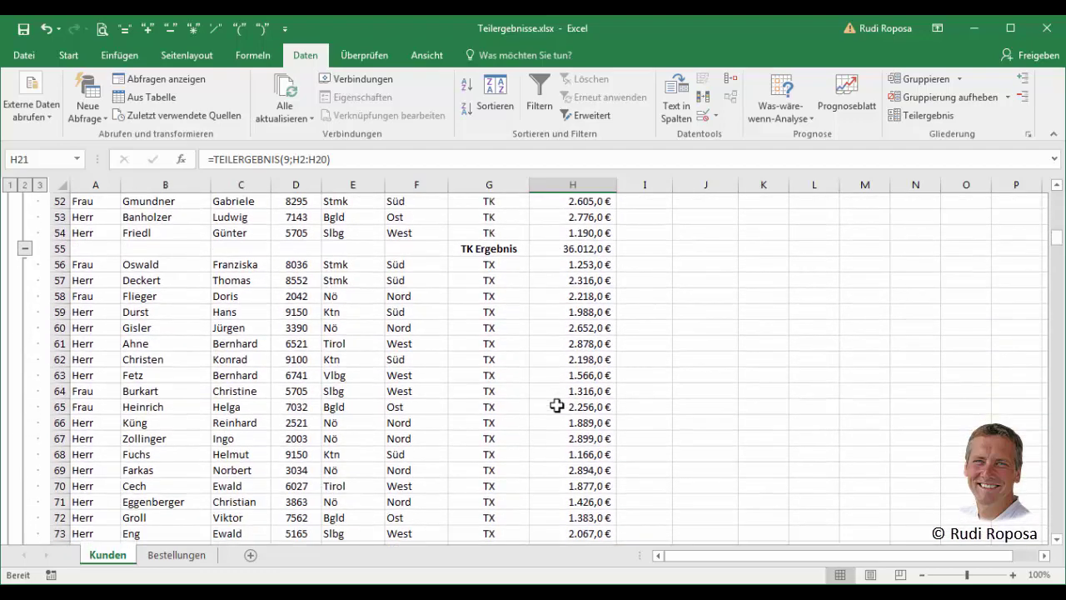
{"action": "scroll", "coordinate": [556, 406], "scroll_direction": "down", "scroll_amount": 1}
{"action": "scroll", "coordinate": [556, 406], "scroll_direction": "down", "scroll_amount": 1}
{"action": "scroll", "coordinate": [556, 406], "scroll_direction": "down", "scroll_amount": 1}
{"action": "scroll", "coordinate": [556, 406], "scroll_direction": "down", "scroll_amount": 1}
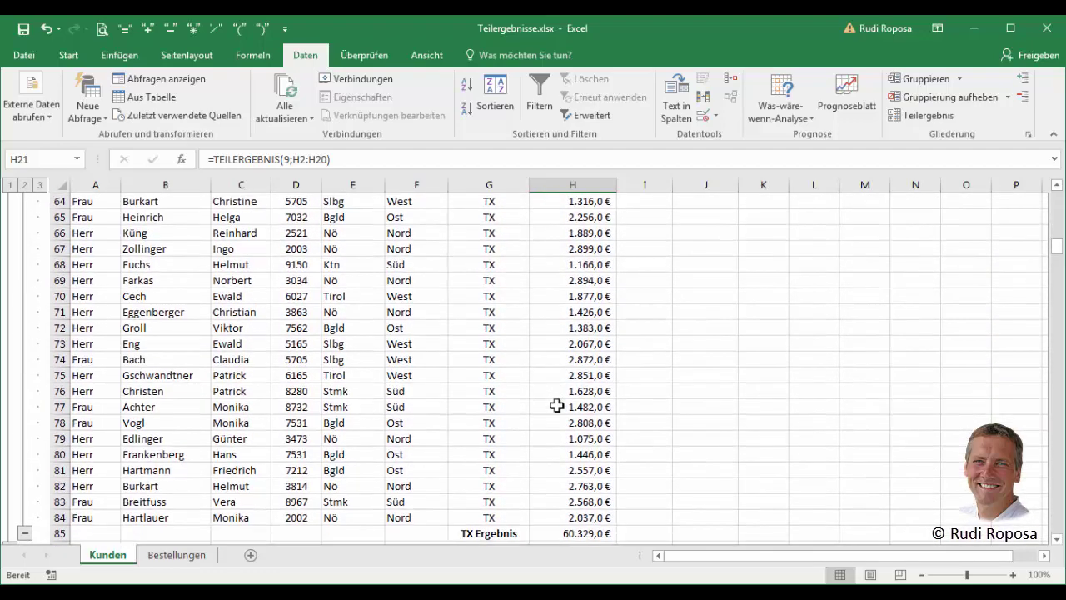
{"action": "scroll", "coordinate": [557, 406], "scroll_direction": "down", "scroll_amount": 1}
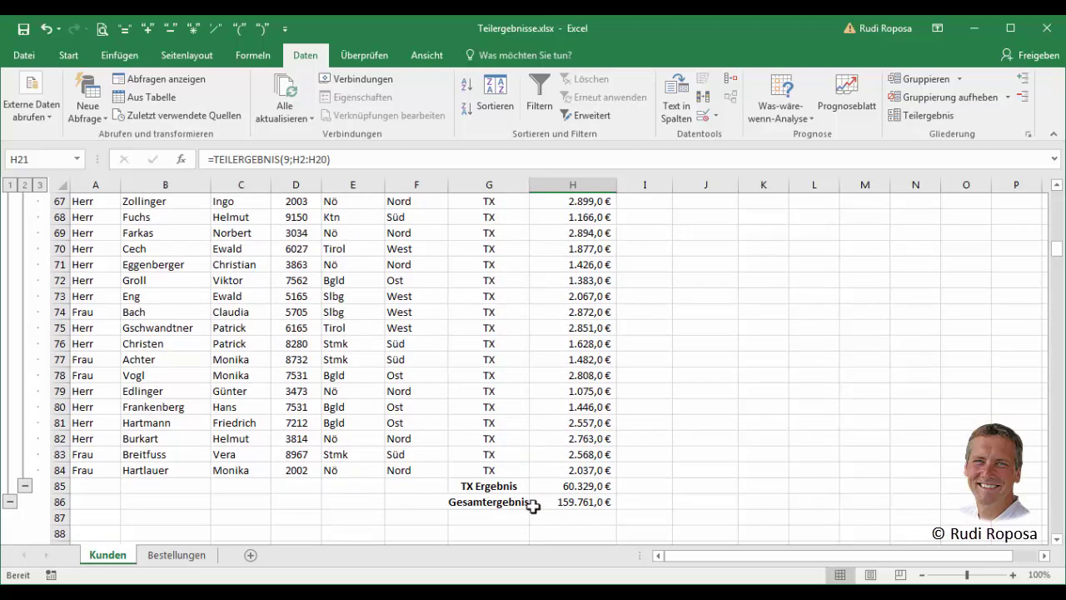
{"action": "left_click", "coordinate": [561, 502]}
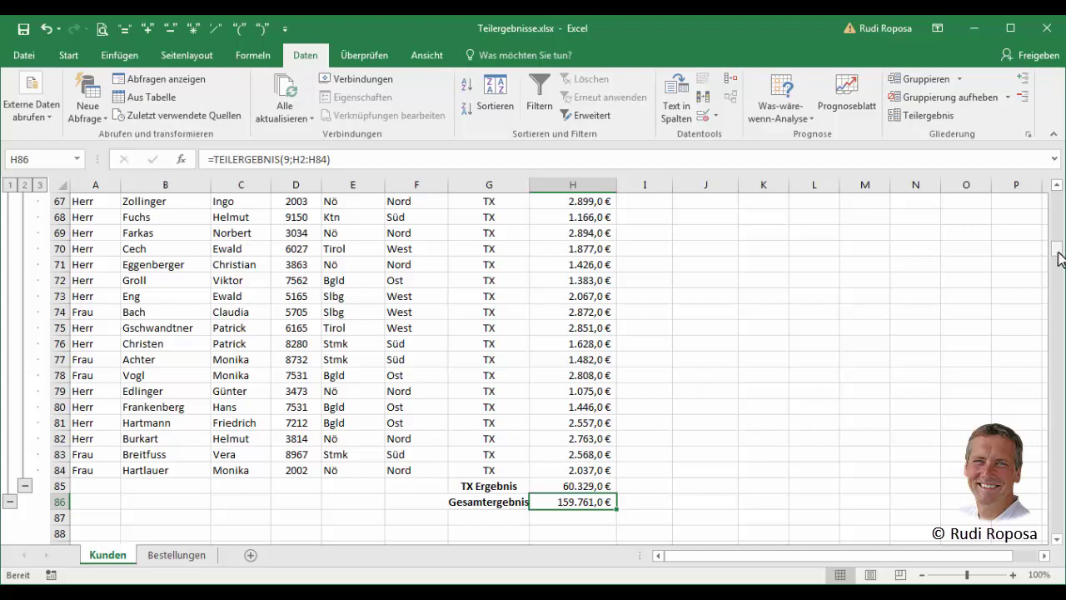
{"action": "left_click_drag", "start_coordinate": [1057, 248], "coordinate": [1058, 193]}
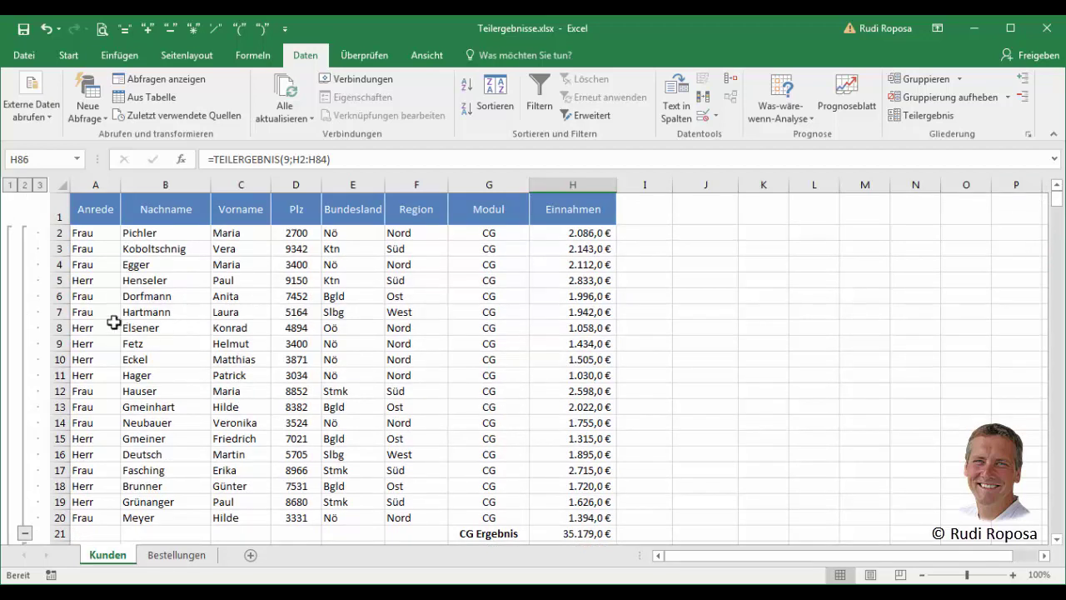
{"action": "left_click", "coordinate": [10, 185]}
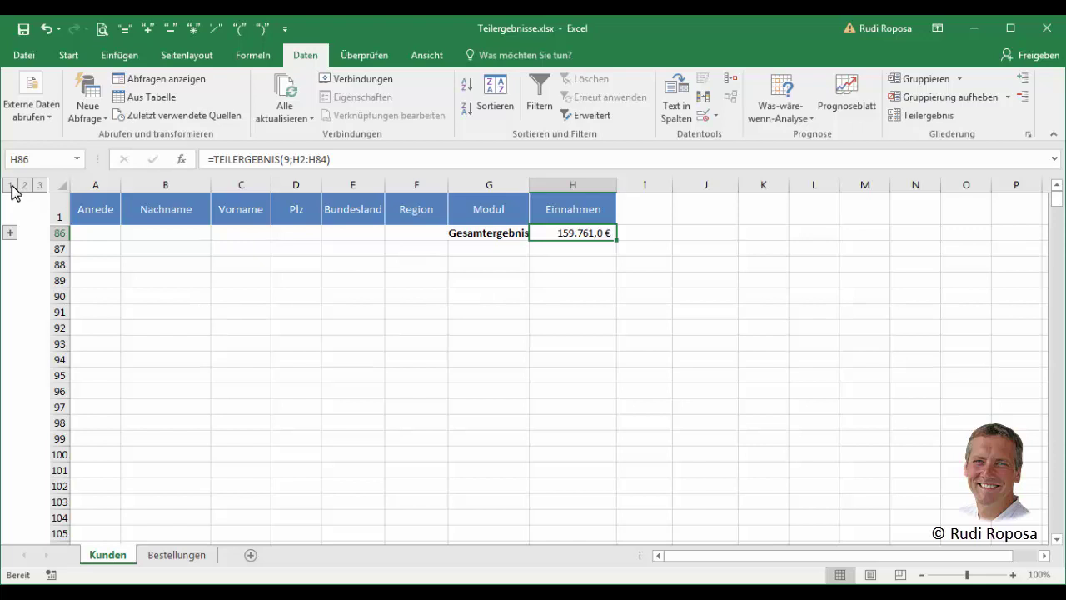
{"action": "left_click", "coordinate": [24, 185]}
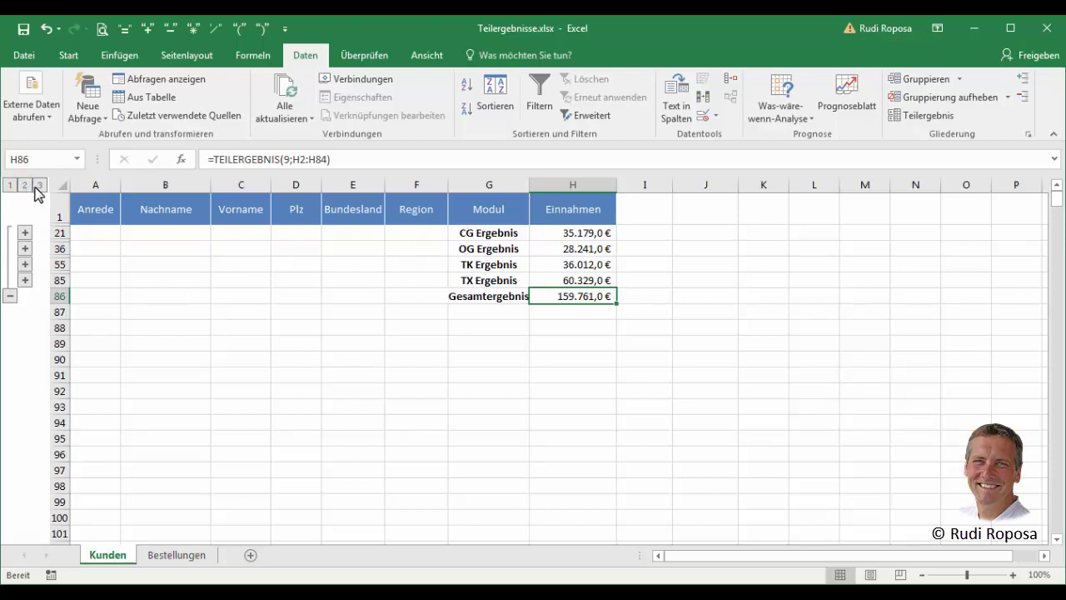
{"action": "left_click", "coordinate": [39, 184]}
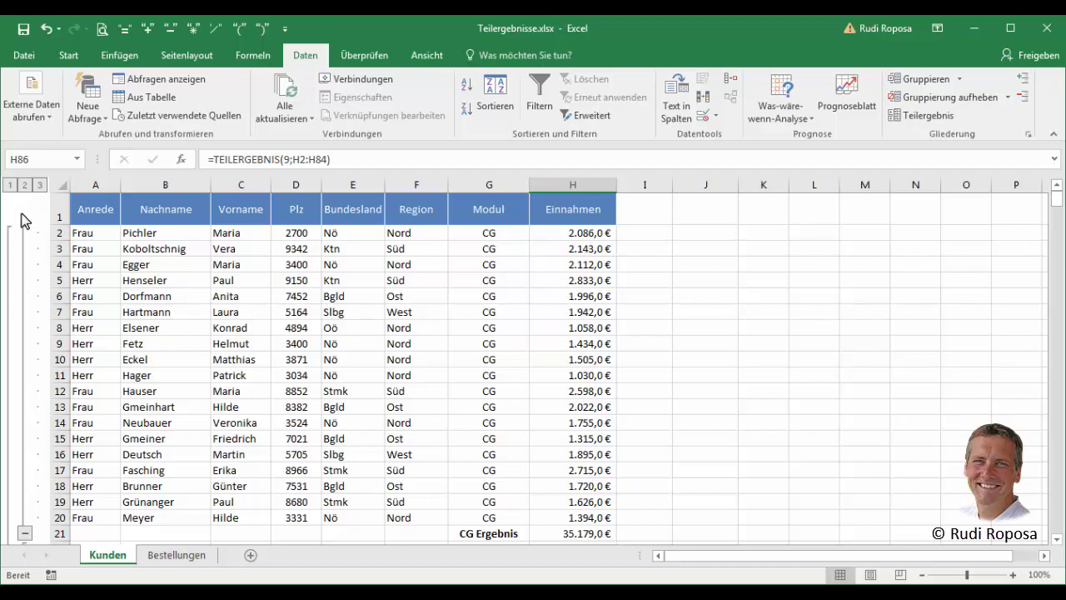
{"action": "left_click", "coordinate": [25, 186]}
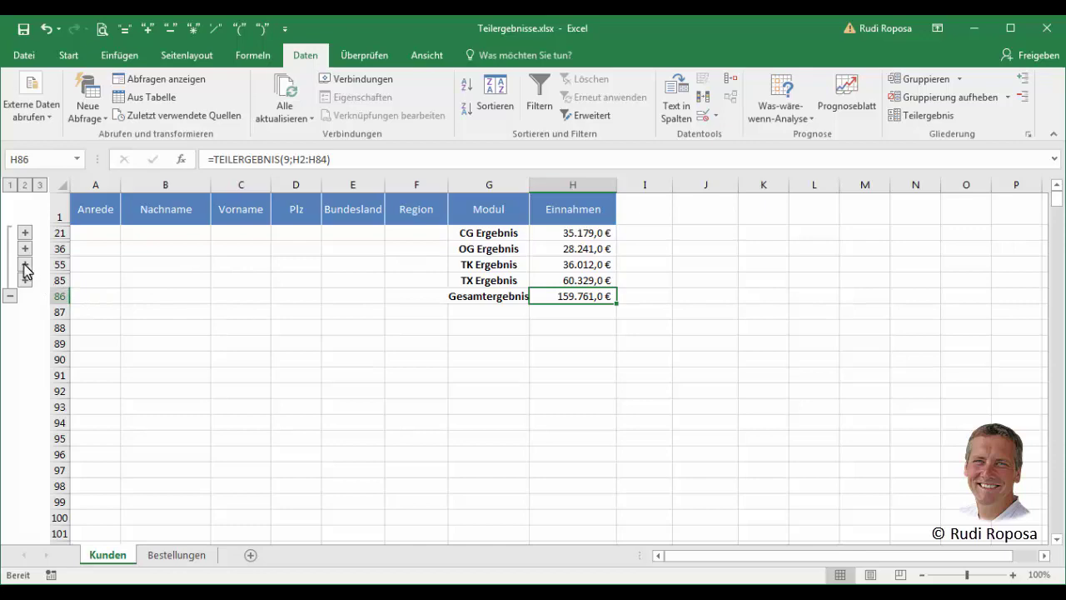
{"action": "left_click", "coordinate": [25, 265]}
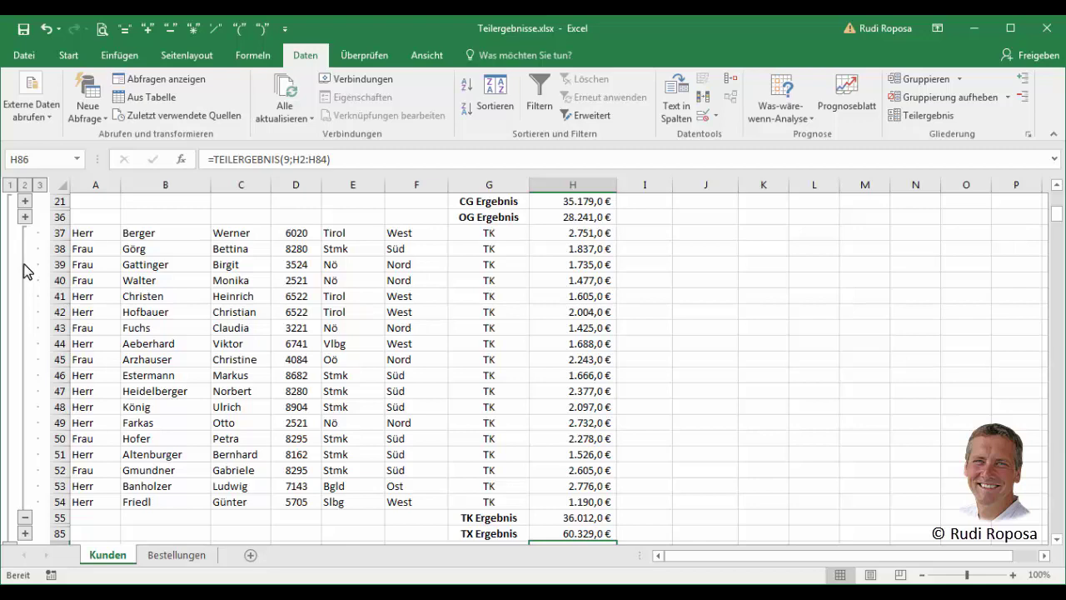
{"action": "left_click", "coordinate": [39, 185]}
{"action": "scroll", "coordinate": [821, 340], "scroll_direction": "up", "scroll_amount": 5}
{"action": "scroll", "coordinate": [723, 356], "scroll_direction": "up", "scroll_amount": 2}
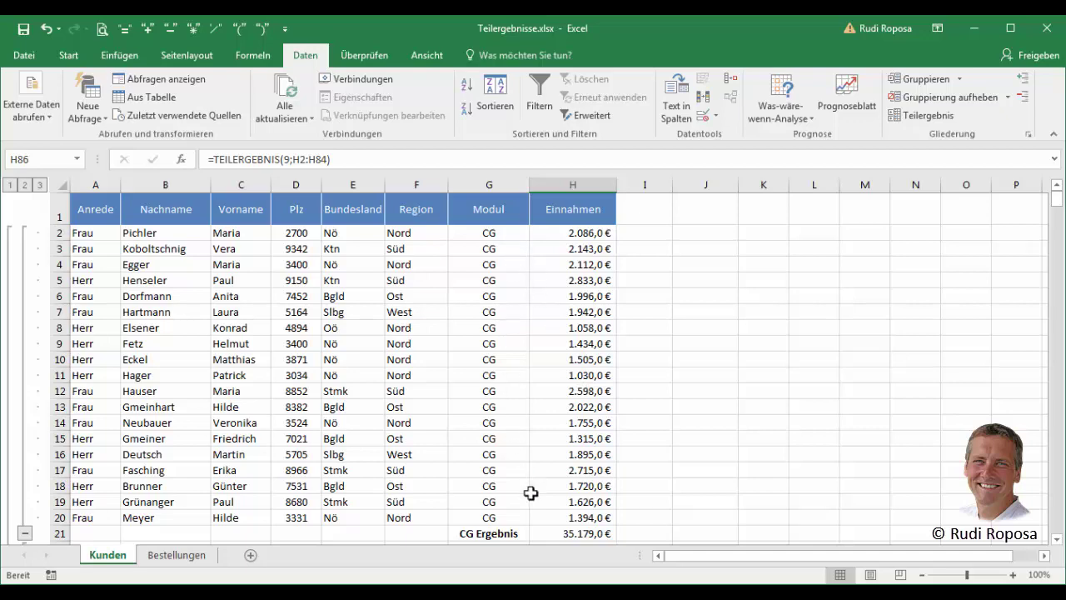
{"action": "scroll", "coordinate": [530, 493], "scroll_direction": "down", "scroll_amount": 1}
{"action": "scroll", "coordinate": [531, 493], "scroll_direction": "down", "scroll_amount": 4}
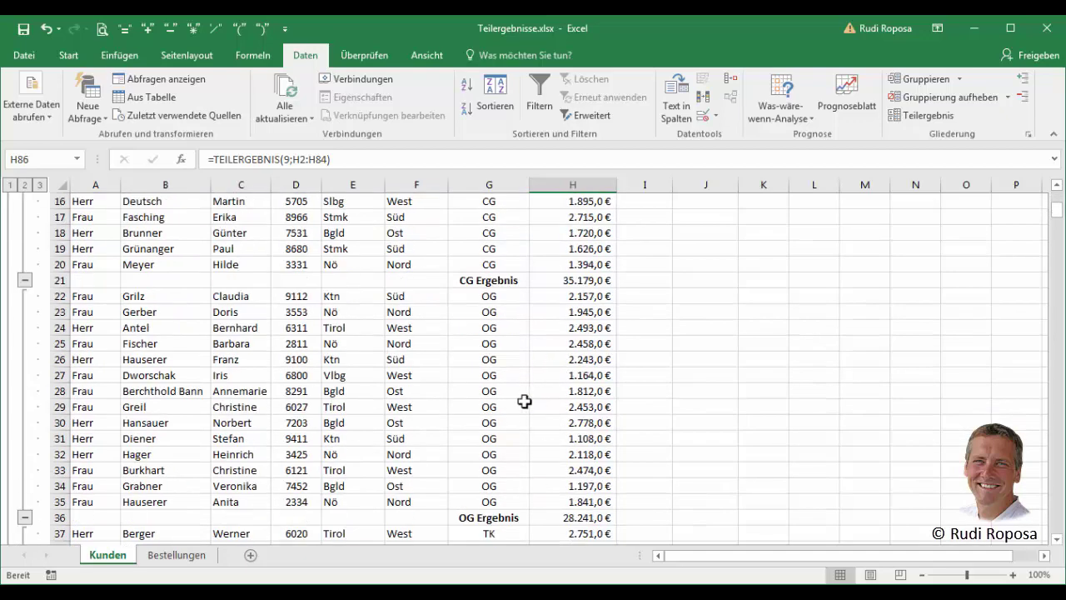
{"action": "scroll", "coordinate": [525, 433], "scroll_direction": "up", "scroll_amount": 3}
{"action": "scroll", "coordinate": [524, 438], "scroll_direction": "up", "scroll_amount": 2}
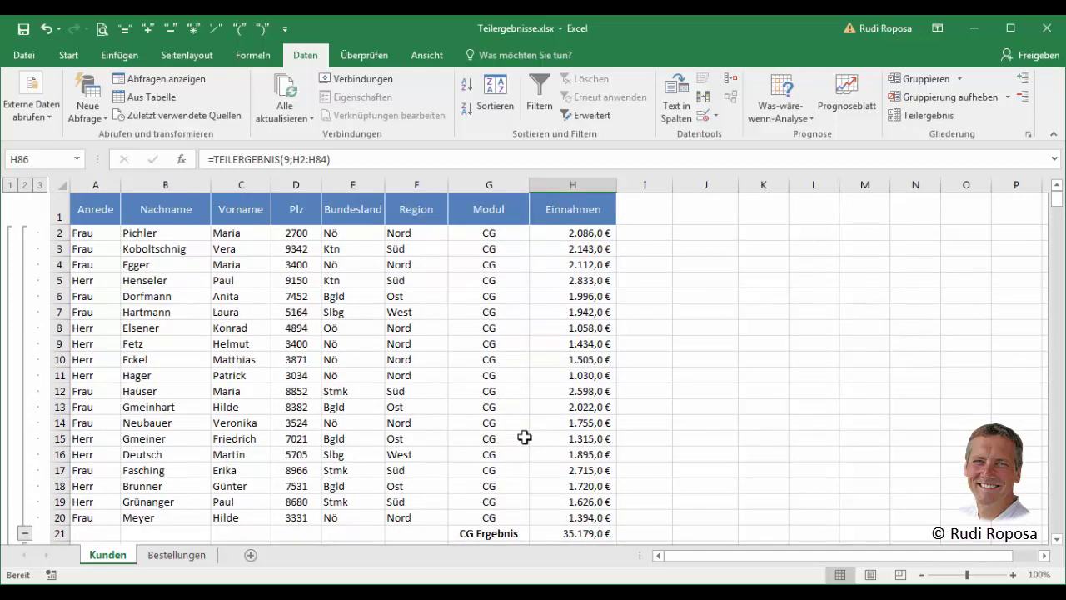
{"action": "left_click", "coordinate": [468, 410]}
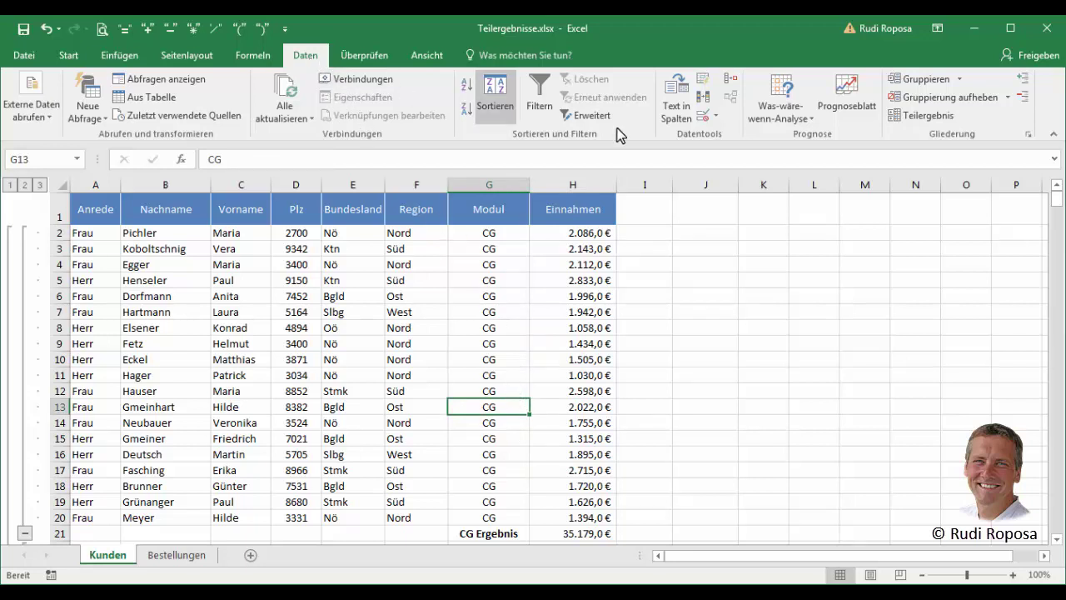
Add Anzahl subtotals of Einnahmen per Modul without replacing the existing sum subtotals.
{"action": "left_click", "coordinate": [933, 115]}
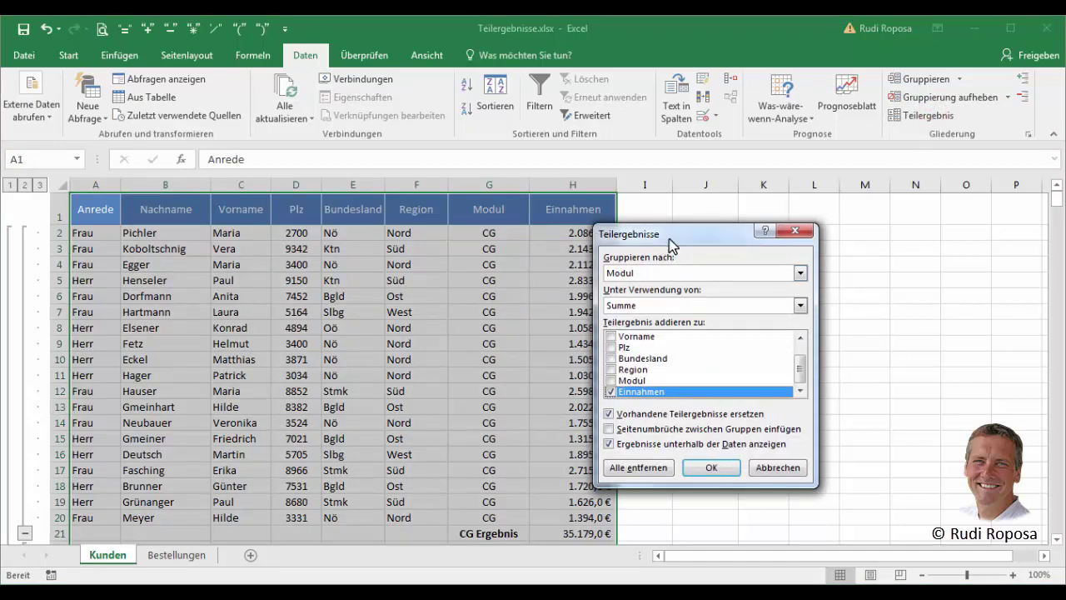
{"action": "left_click_drag", "start_coordinate": [669, 238], "coordinate": [711, 230]}
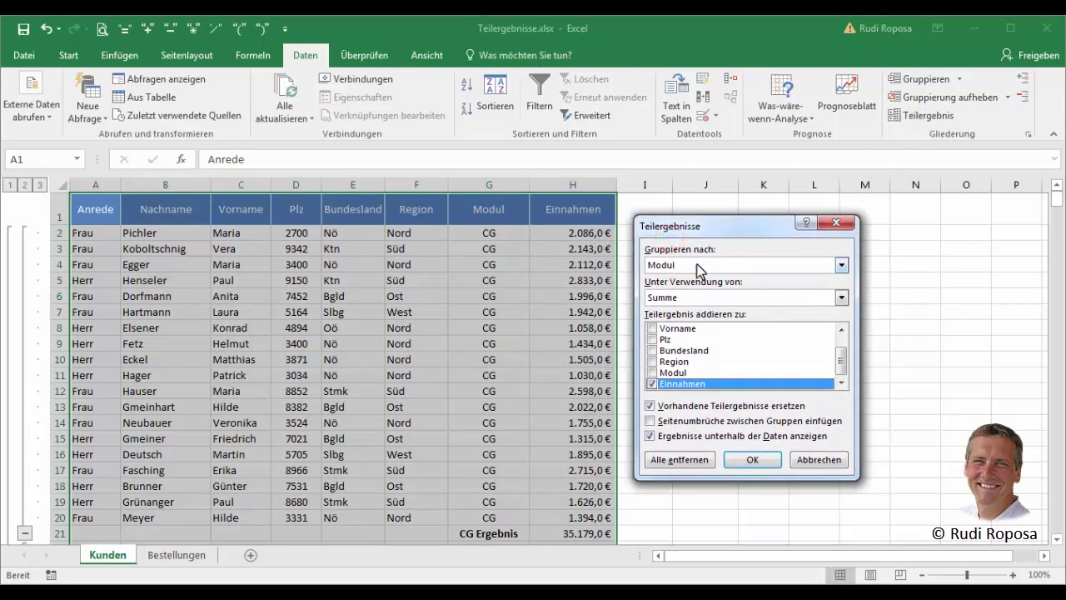
{"action": "left_click", "coordinate": [842, 298]}
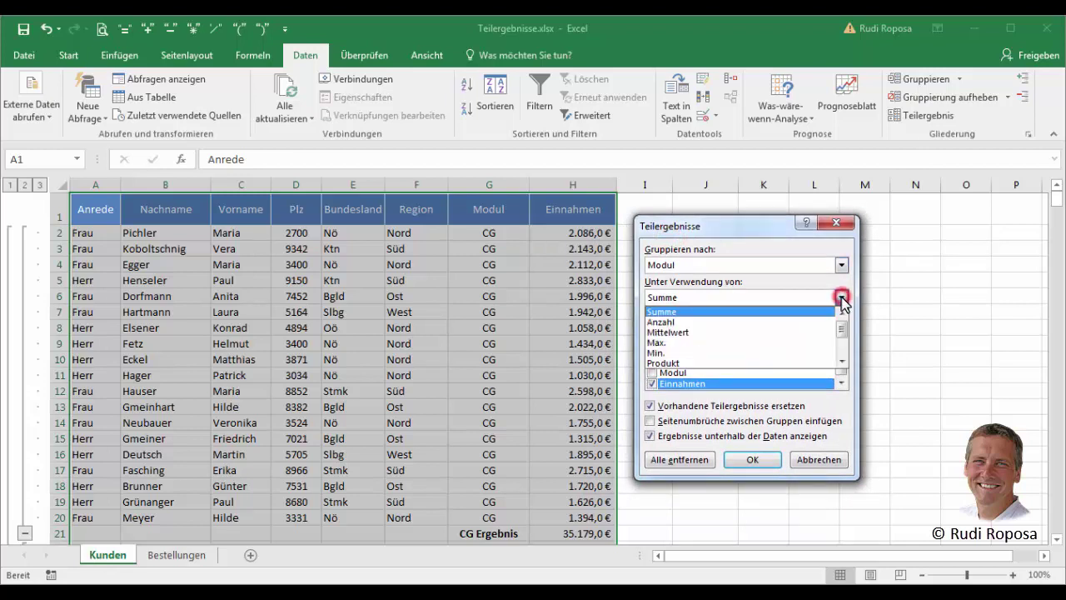
{"action": "left_click", "coordinate": [674, 325]}
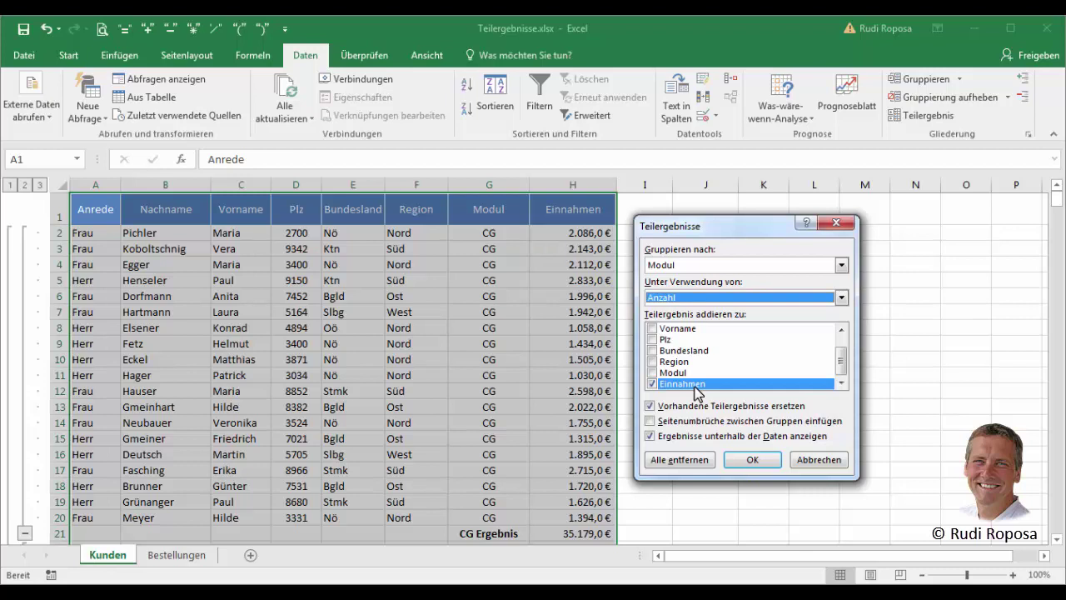
{"action": "left_click", "coordinate": [651, 406]}
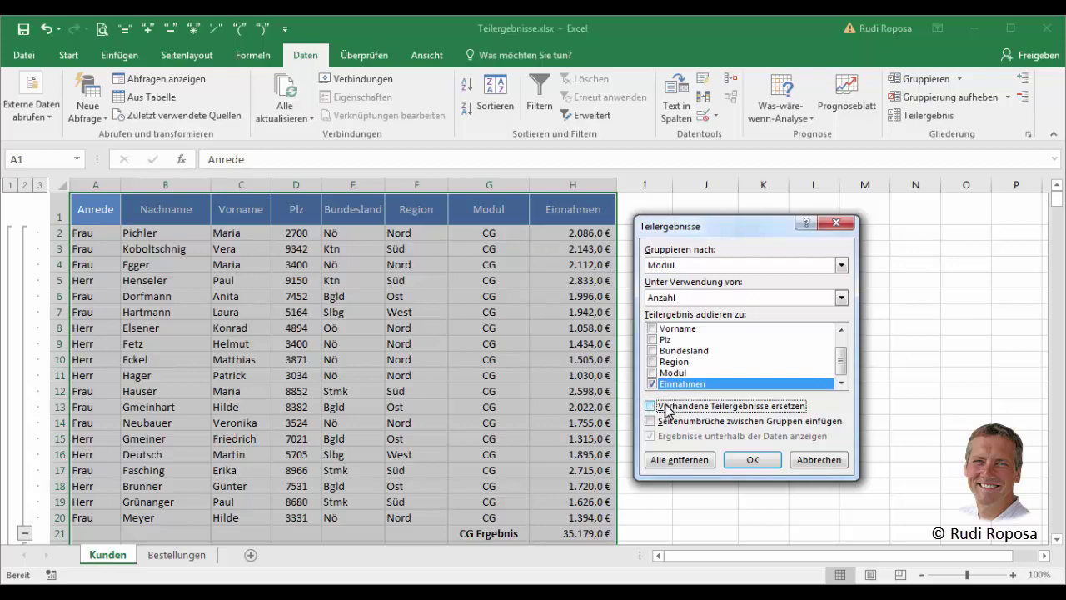
{"action": "left_click", "coordinate": [749, 456]}
Inspect the CG Anzahl count formula in H21.
{"action": "scroll", "coordinate": [743, 435], "scroll_direction": "down", "scroll_amount": 2}
{"action": "scroll", "coordinate": [742, 435], "scroll_direction": "down", "scroll_amount": 1}
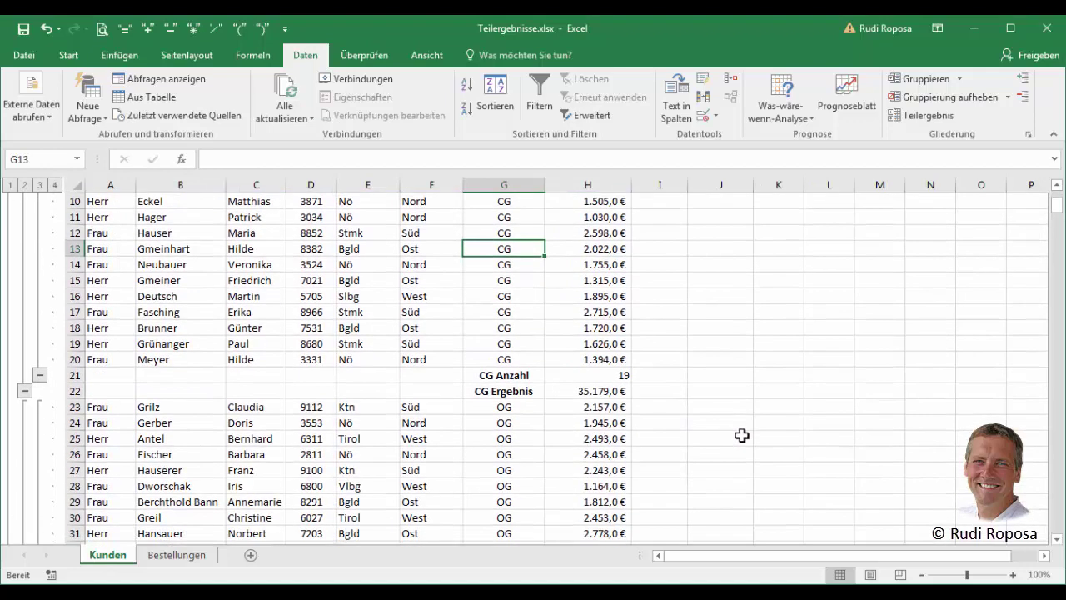
{"action": "left_click", "coordinate": [595, 375]}
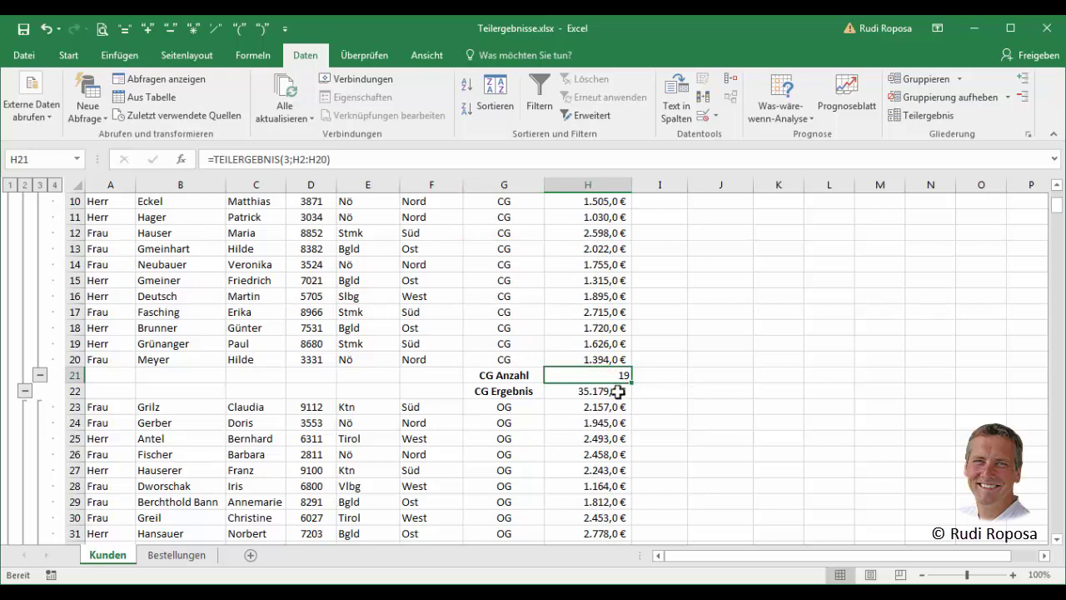
Check the Gesamtanzahl 80 and Gesamtergebnis 159.761,0 € formulas in H90 and H91.
{"action": "scroll", "coordinate": [644, 411], "scroll_direction": "down", "scroll_amount": 3}
{"action": "scroll", "coordinate": [644, 411], "scroll_direction": "down", "scroll_amount": 1}
{"action": "scroll", "coordinate": [644, 412], "scroll_direction": "down", "scroll_amount": 1}
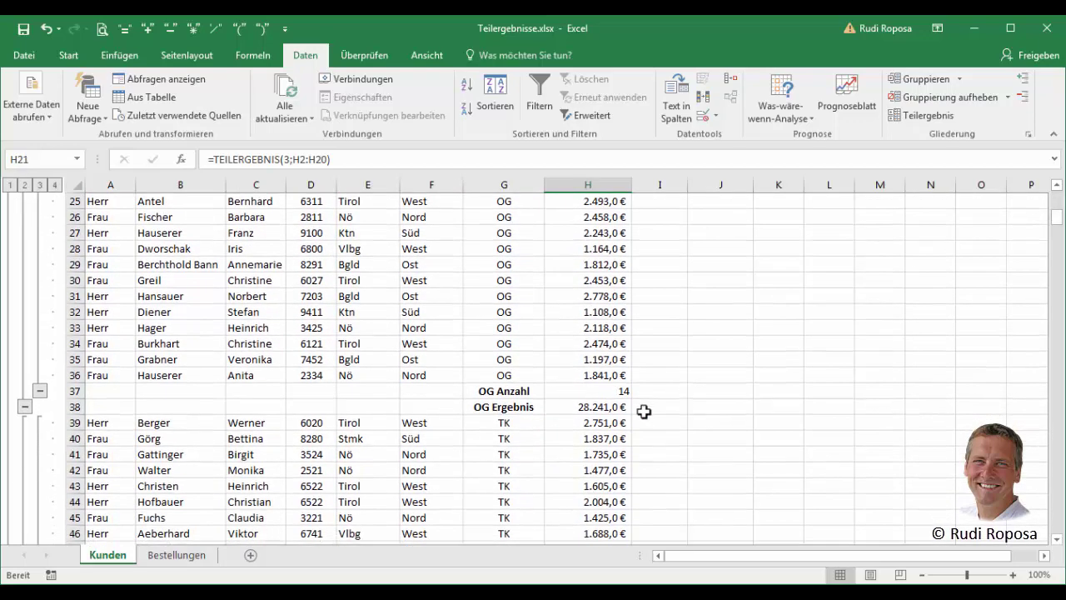
{"action": "scroll", "coordinate": [625, 399], "scroll_direction": "down", "scroll_amount": 4}
{"action": "scroll", "coordinate": [625, 399], "scroll_direction": "down", "scroll_amount": 2}
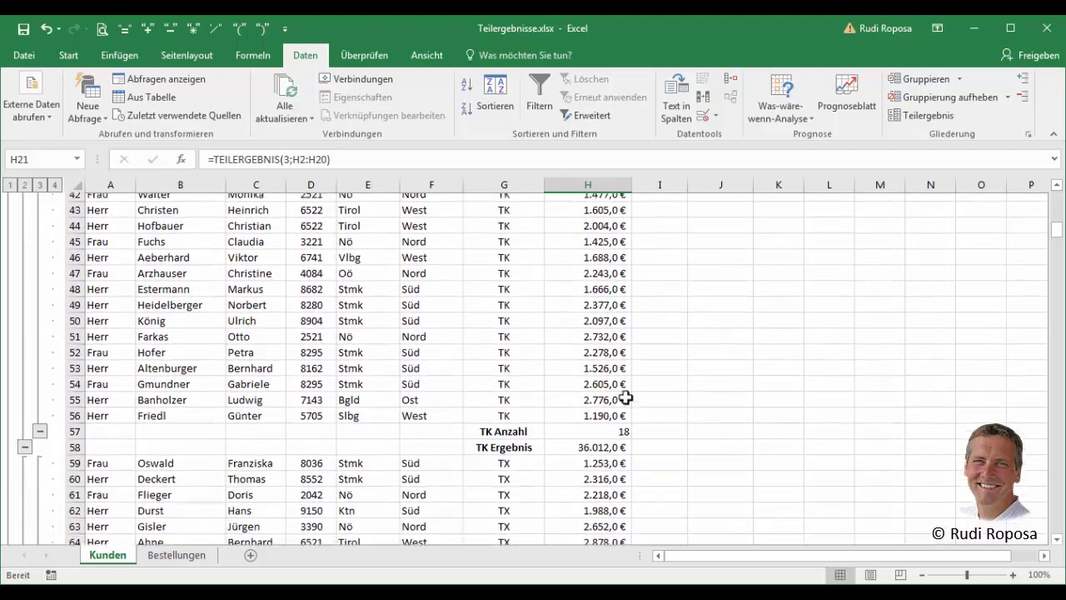
{"action": "scroll", "coordinate": [624, 398], "scroll_direction": "down", "scroll_amount": 4}
{"action": "scroll", "coordinate": [625, 398], "scroll_direction": "down", "scroll_amount": 6}
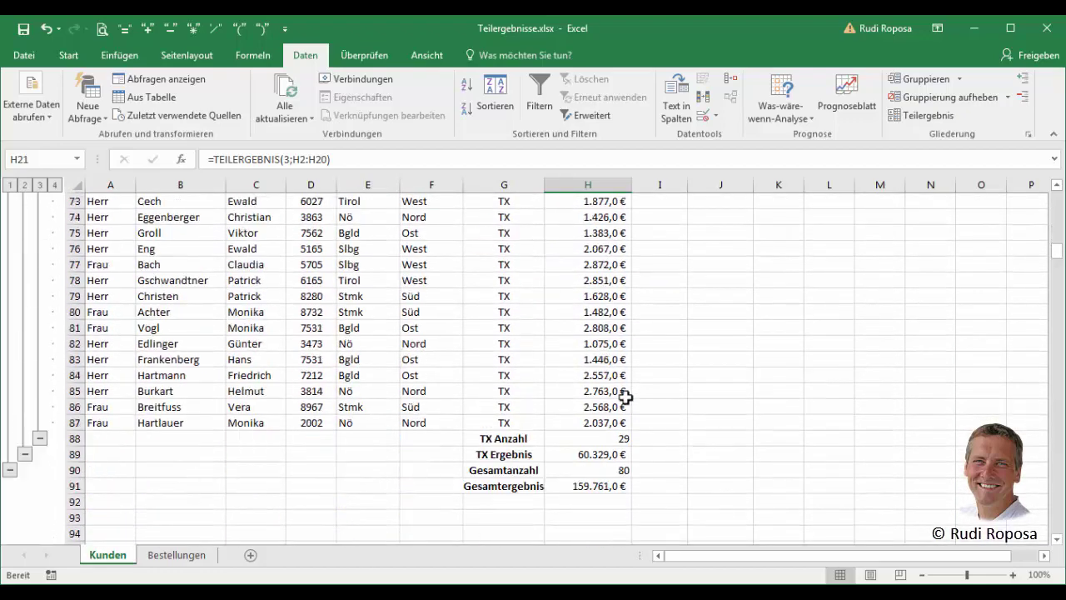
{"action": "scroll", "coordinate": [624, 398], "scroll_direction": "down", "scroll_amount": 1}
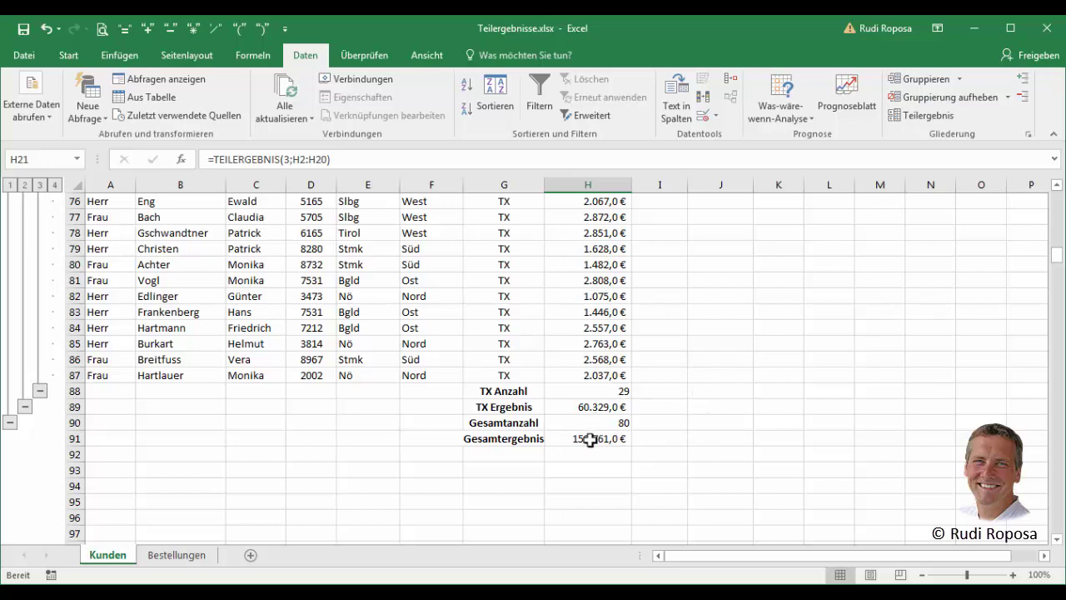
{"action": "left_click", "coordinate": [593, 424]}
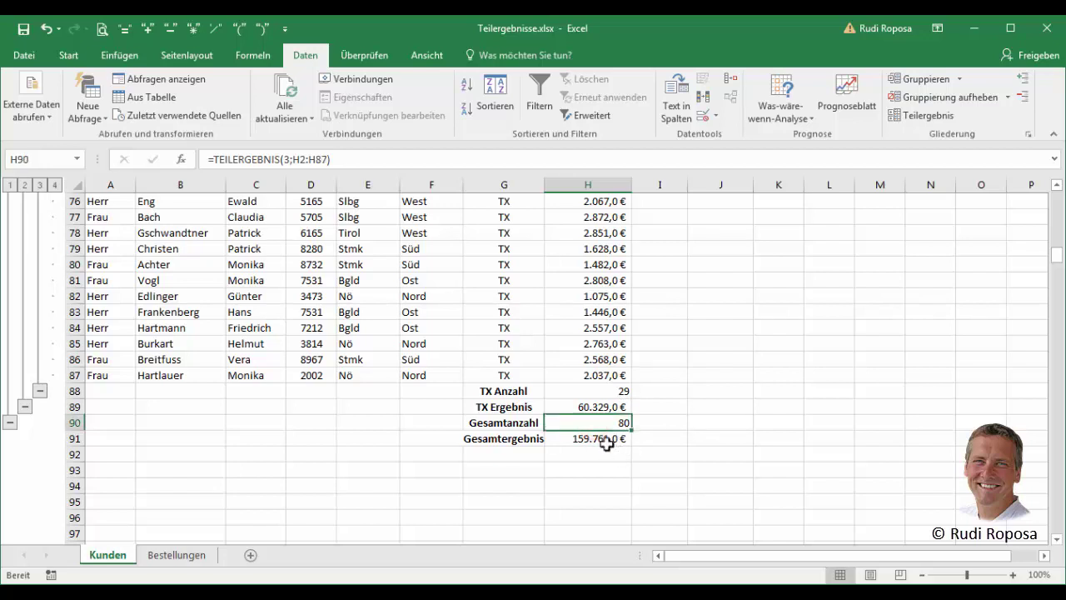
{"action": "left_click", "coordinate": [600, 440]}
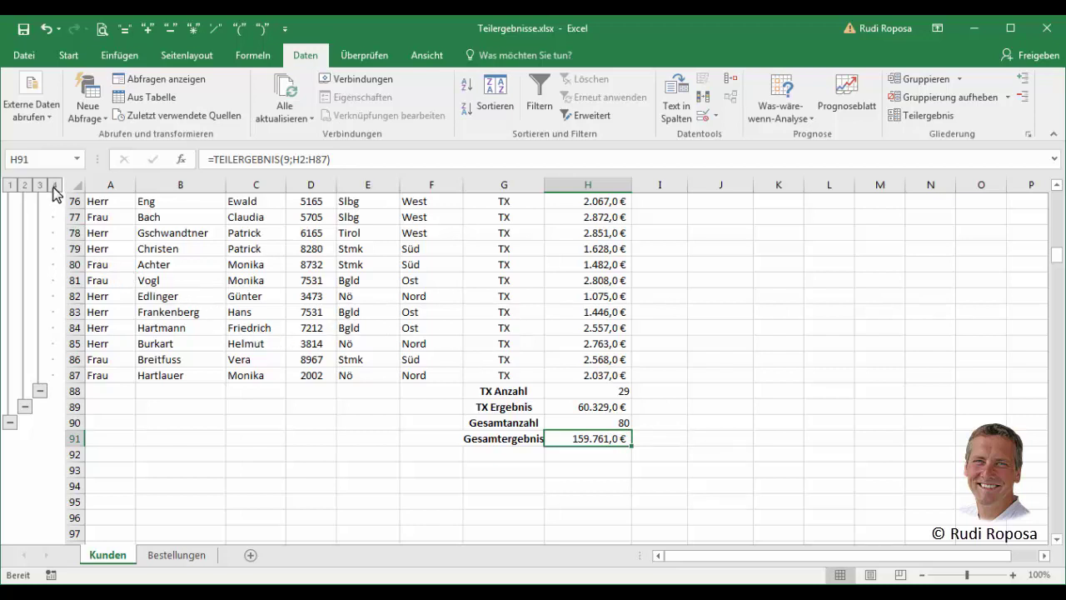
{"action": "left_click", "coordinate": [10, 184]}
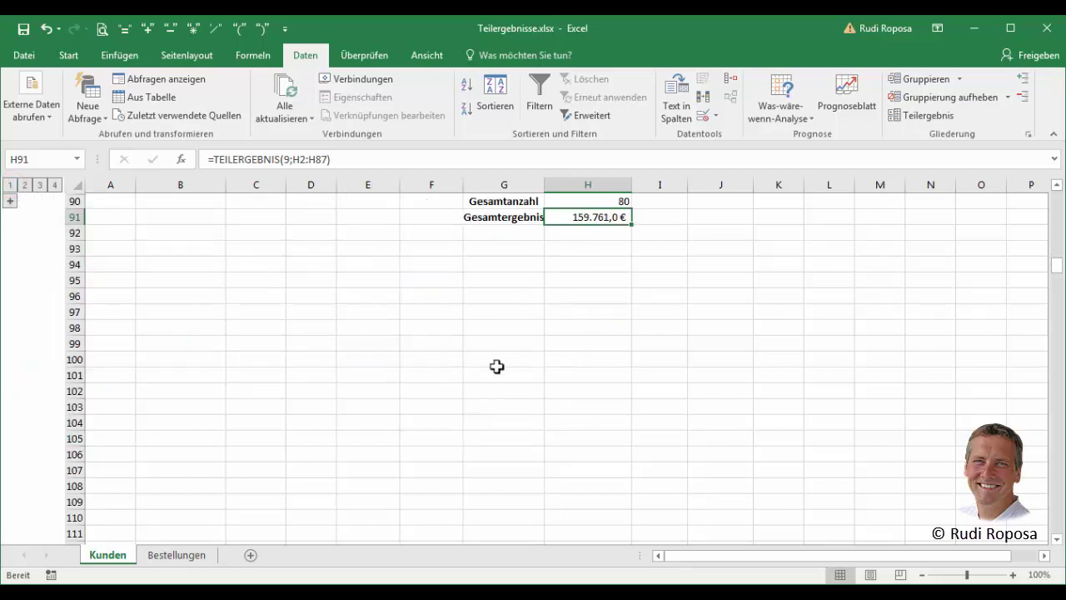
{"action": "left_click", "coordinate": [25, 194]}
{"action": "left_click", "coordinate": [25, 193]}
{"action": "left_click", "coordinate": [25, 193]}
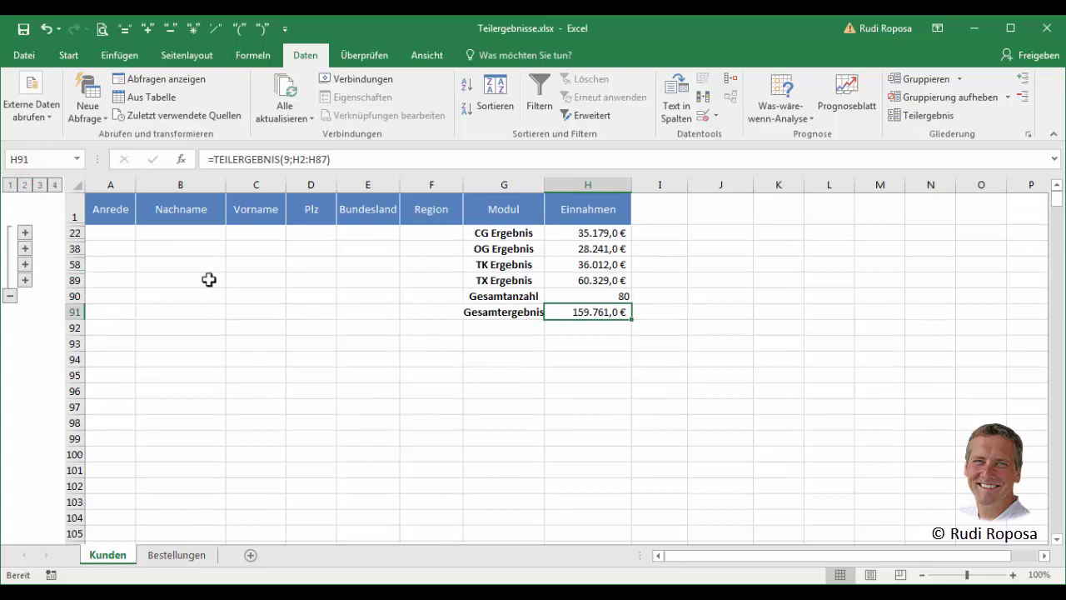
{"action": "left_click", "coordinate": [39, 185]}
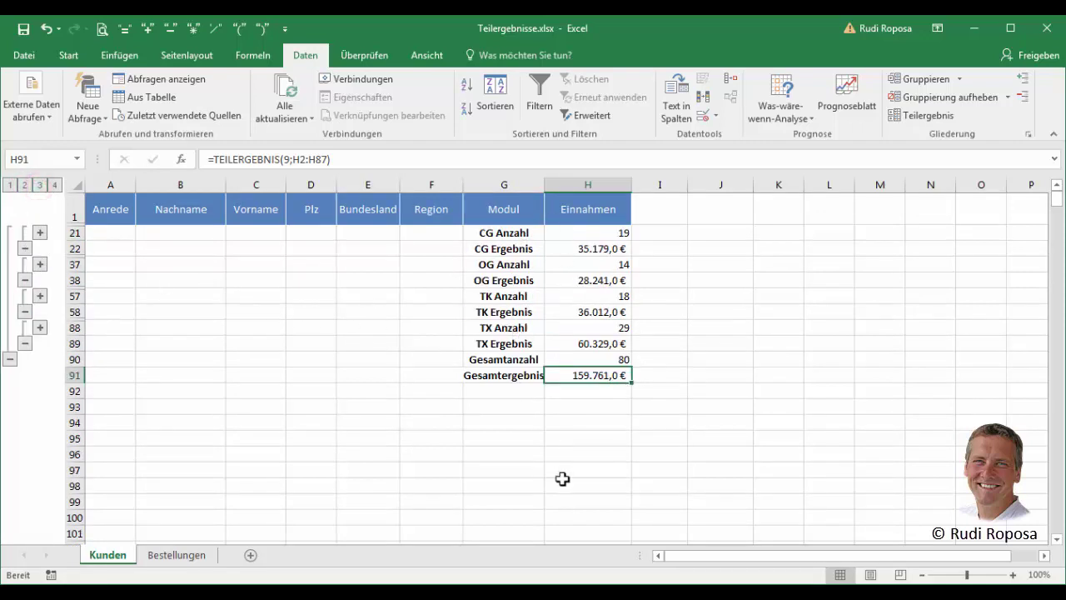
{"action": "left_click", "coordinate": [56, 184]}
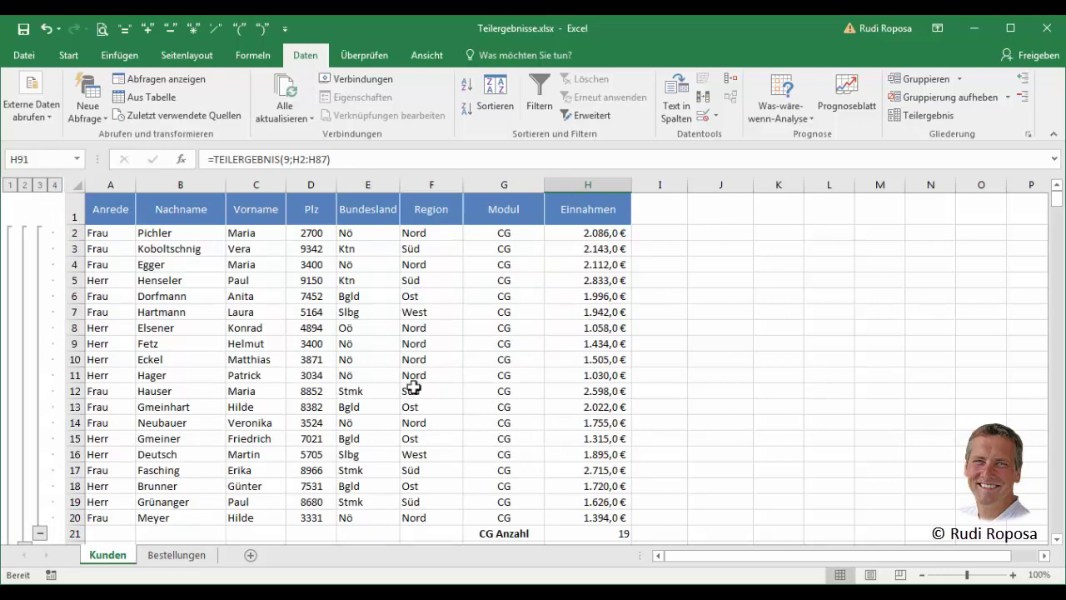
Remove all subtotals from the Kunden table and go to the Bestellungen sheet.
{"action": "left_click", "coordinate": [377, 359]}
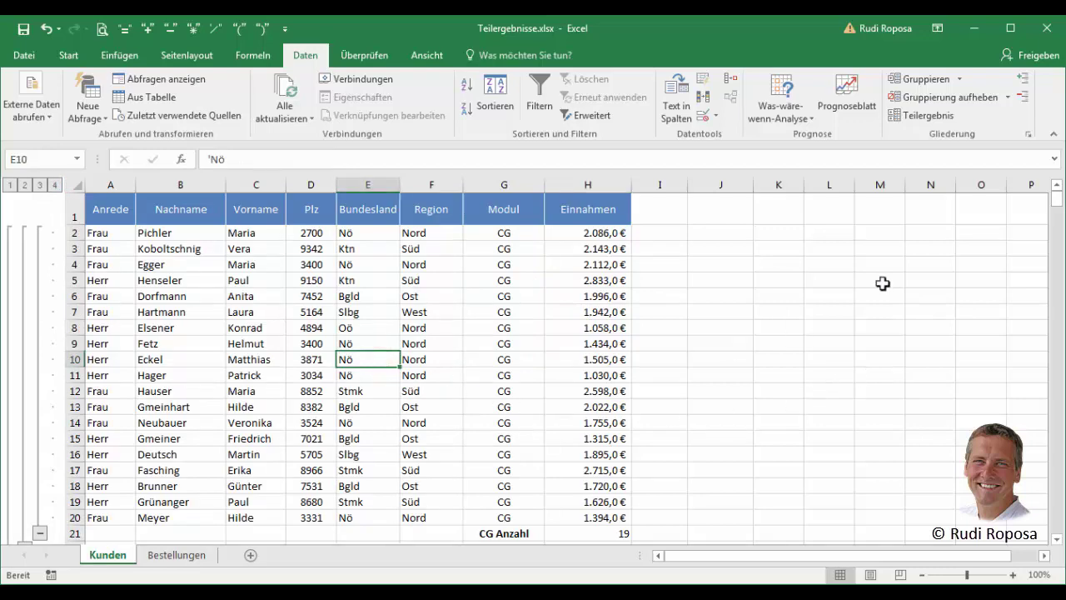
{"action": "left_click", "coordinate": [929, 116]}
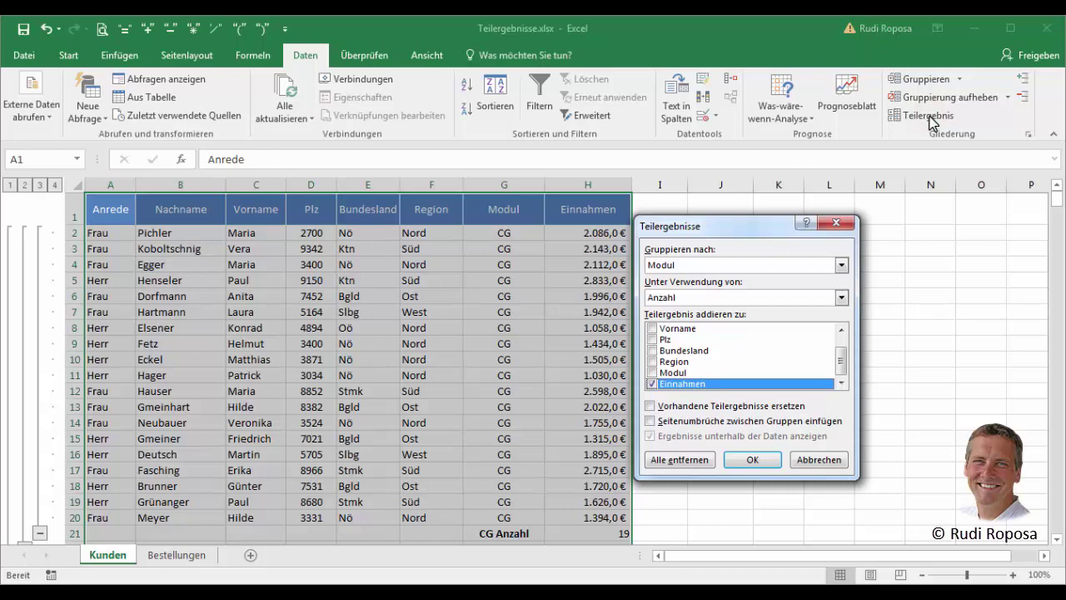
{"action": "left_click", "coordinate": [669, 460]}
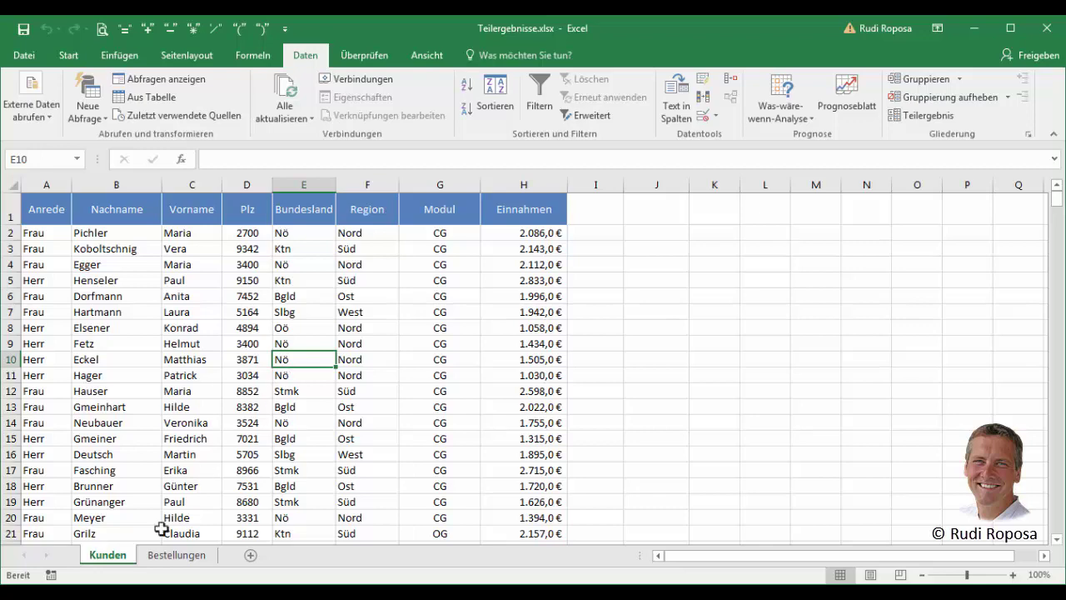
{"action": "left_click", "coordinate": [176, 556]}
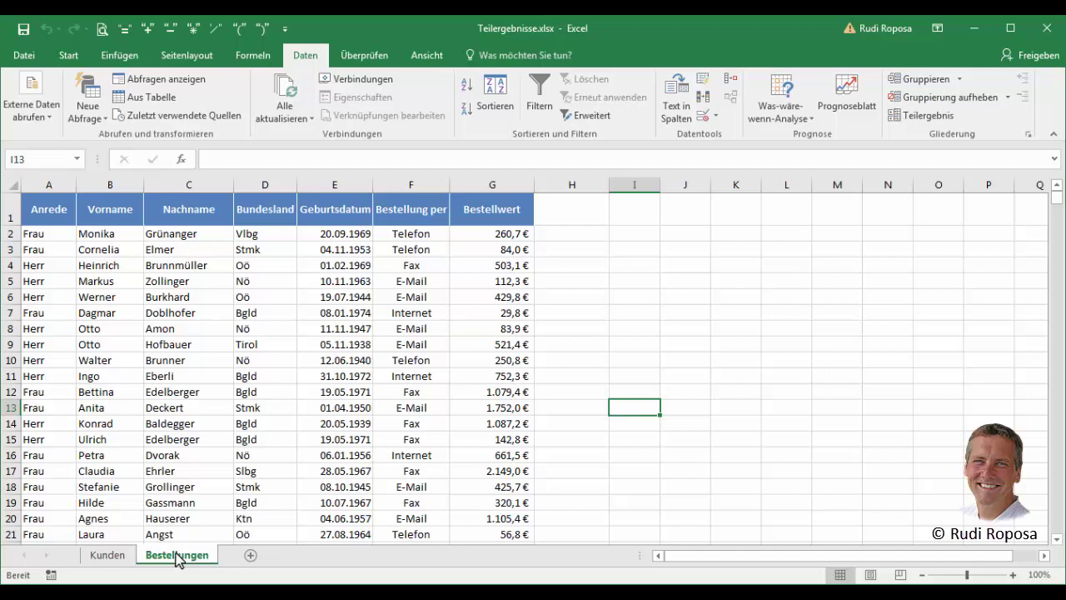
Sort the Bestellungen orders ascending by Bestellung per: E-Mail, then Fax, then Internet.
{"action": "left_click", "coordinate": [414, 330]}
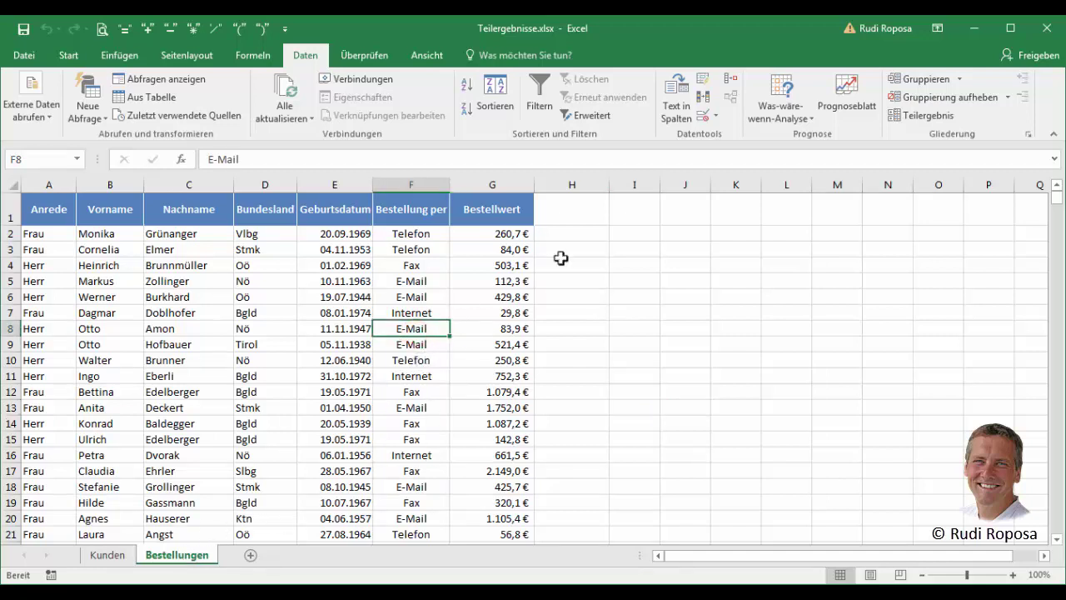
{"action": "left_click", "coordinate": [466, 84]}
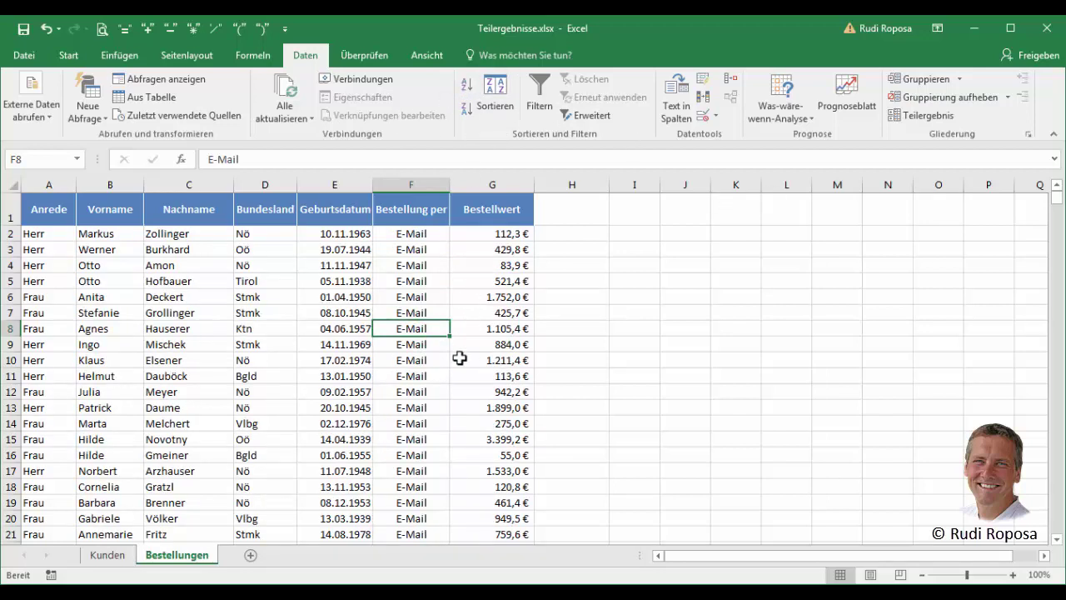
{"action": "scroll", "coordinate": [460, 358], "scroll_direction": "down", "scroll_amount": 3}
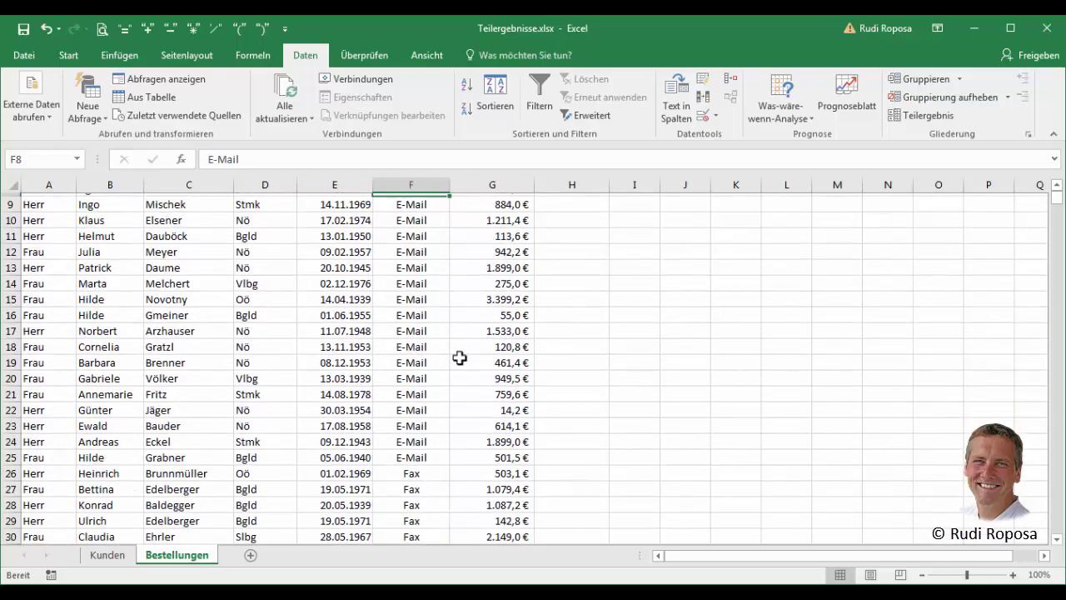
{"action": "scroll", "coordinate": [459, 358], "scroll_direction": "down", "scroll_amount": 1}
{"action": "scroll", "coordinate": [460, 358], "scroll_direction": "down", "scroll_amount": 1}
{"action": "scroll", "coordinate": [460, 358], "scroll_direction": "down", "scroll_amount": 4}
{"action": "scroll", "coordinate": [460, 358], "scroll_direction": "down", "scroll_amount": 4}
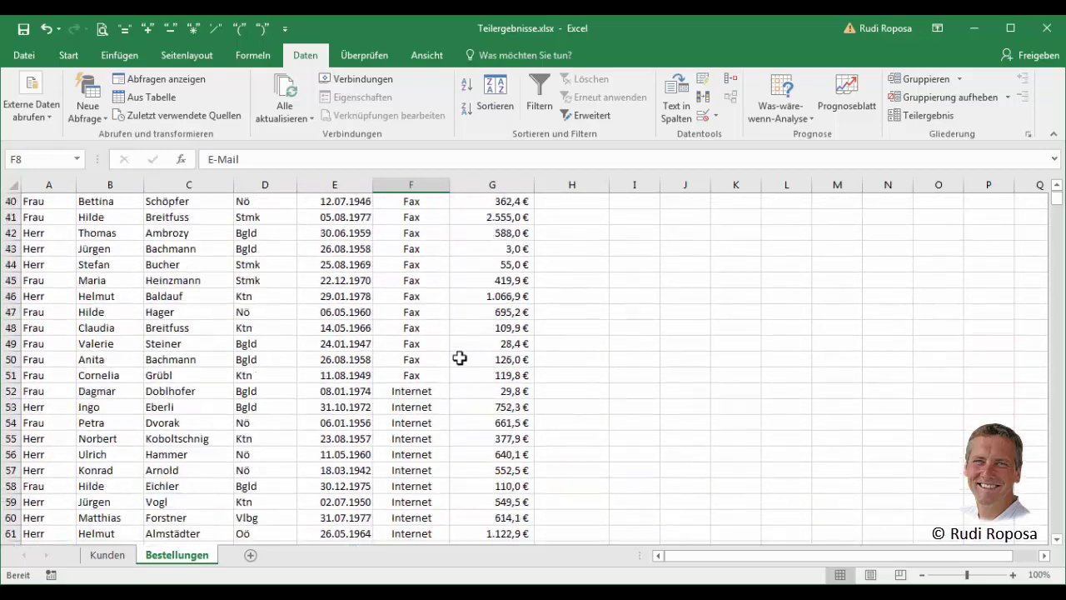
{"action": "scroll", "coordinate": [459, 358], "scroll_direction": "down", "scroll_amount": 1}
{"action": "scroll", "coordinate": [460, 358], "scroll_direction": "up", "scroll_amount": 7}
{"action": "scroll", "coordinate": [459, 358], "scroll_direction": "up", "scroll_amount": 7}
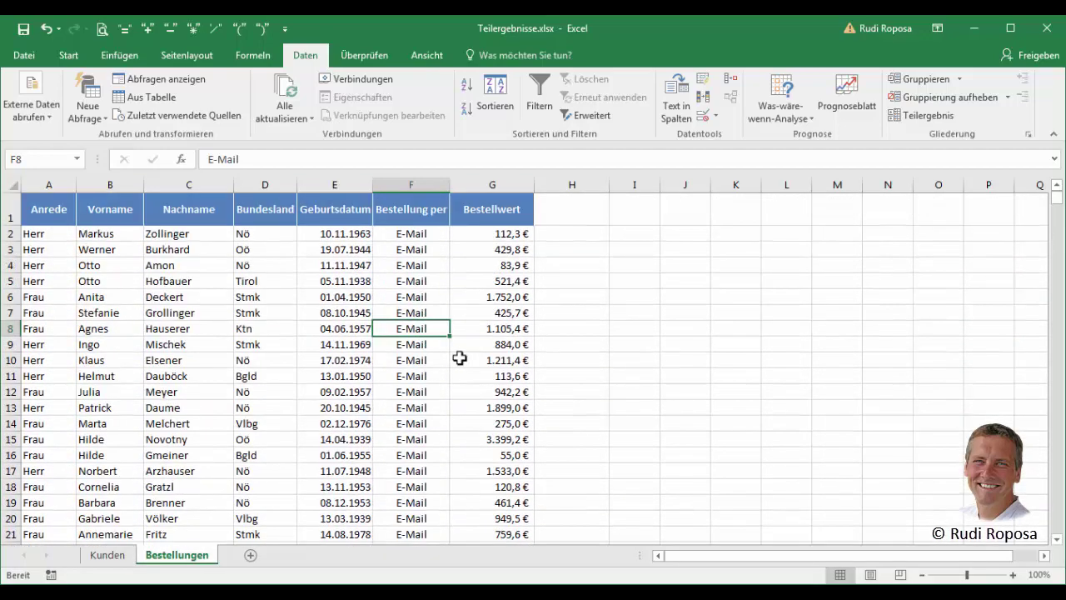
Add Summe subtotals of Bestellwert for each Bestellung per group.
{"action": "left_click", "coordinate": [922, 119]}
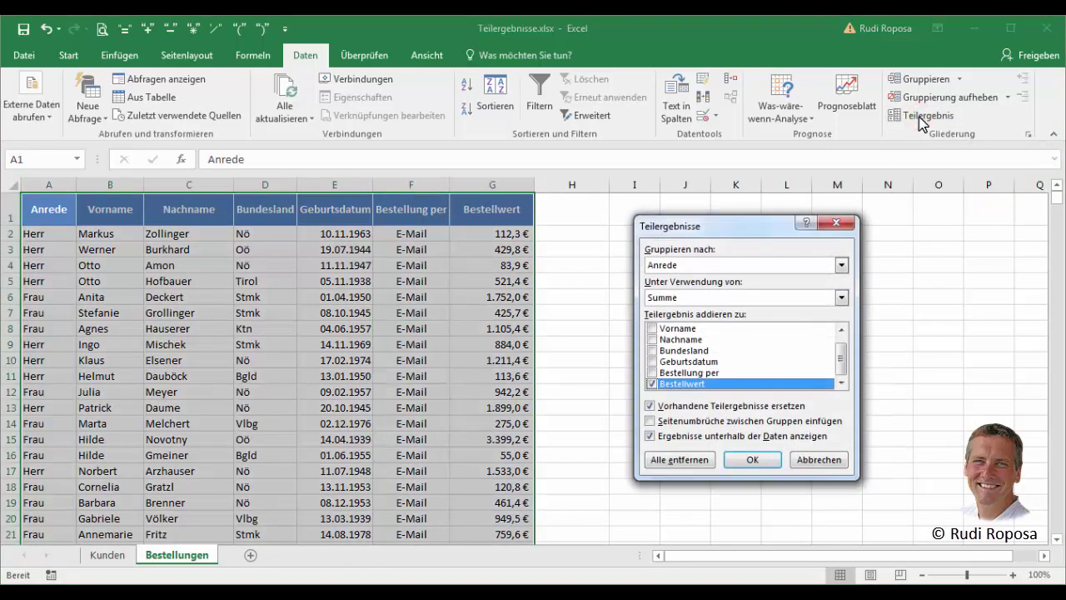
{"action": "left_click", "coordinate": [690, 267]}
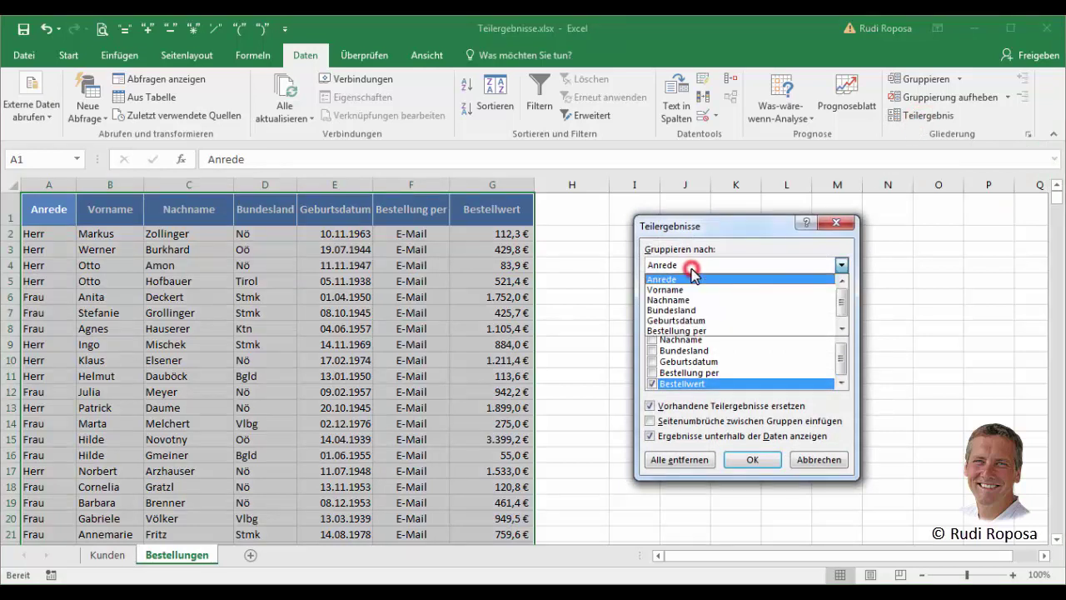
{"action": "left_click", "coordinate": [699, 332]}
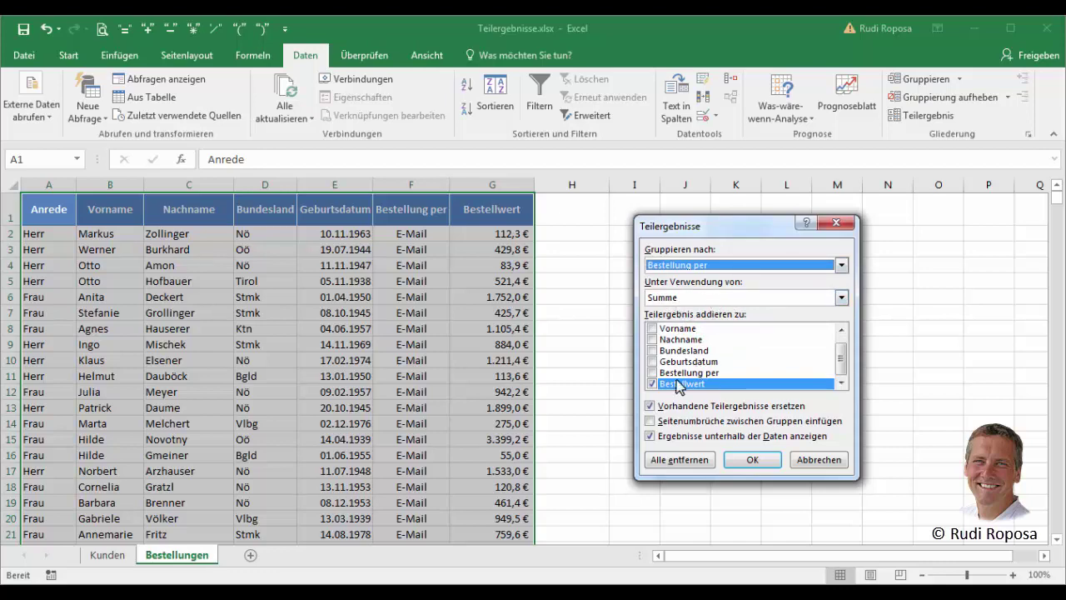
{"action": "left_click", "coordinate": [747, 459]}
Autofit column F and review the subtotals down to the Gesamtergebnis of 56.327,7 €.
{"action": "scroll", "coordinate": [526, 380], "scroll_direction": "down", "scroll_amount": 5}
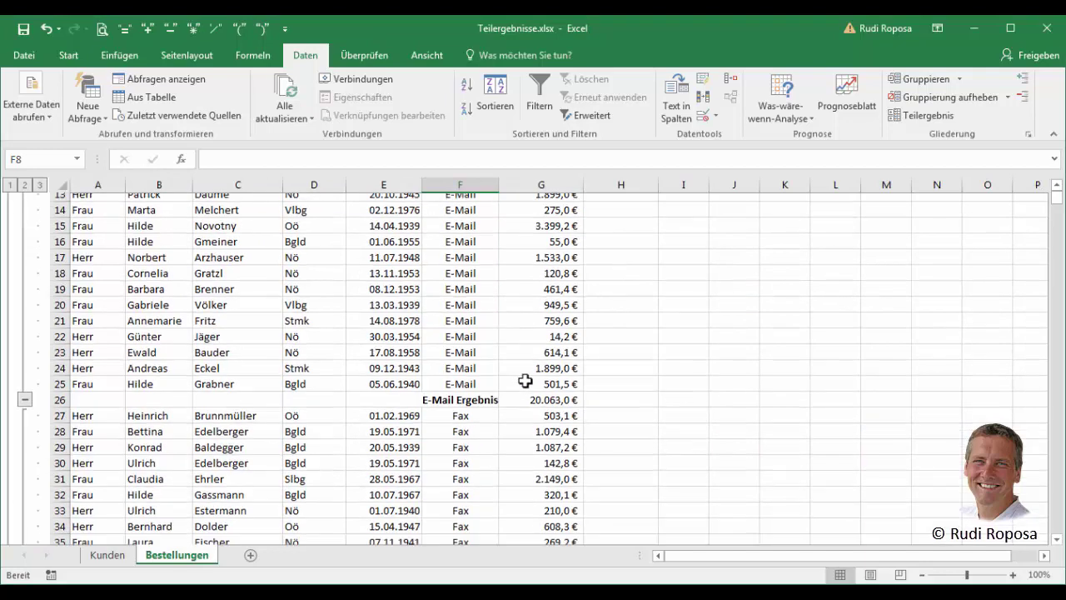
{"action": "double_click", "coordinate": [498, 182]}
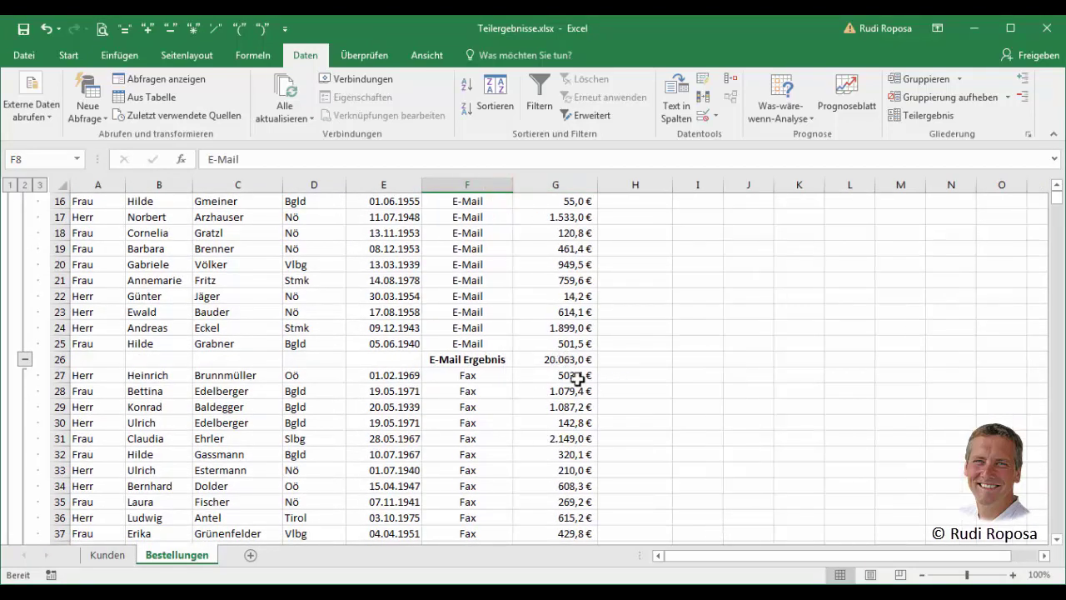
{"action": "scroll", "coordinate": [533, 375], "scroll_direction": "down", "scroll_amount": 2}
{"action": "scroll", "coordinate": [532, 375], "scroll_direction": "down", "scroll_amount": 4}
{"action": "scroll", "coordinate": [532, 375], "scroll_direction": "down", "scroll_amount": 3}
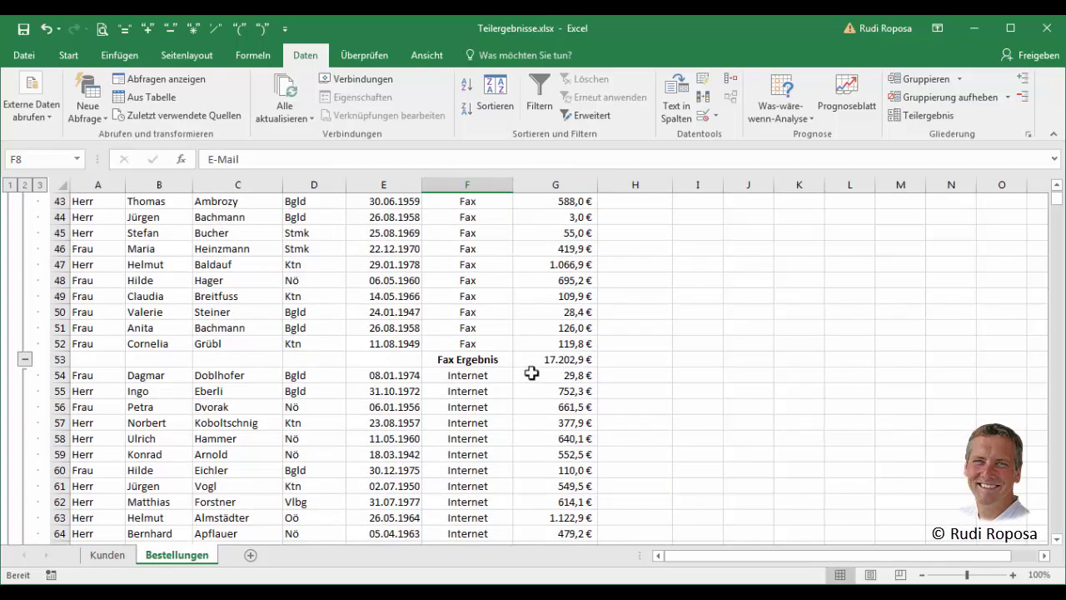
{"action": "scroll", "coordinate": [531, 374], "scroll_direction": "down", "scroll_amount": 1}
{"action": "scroll", "coordinate": [532, 375], "scroll_direction": "down", "scroll_amount": 4}
{"action": "scroll", "coordinate": [531, 374], "scroll_direction": "down", "scroll_amount": 3}
{"action": "scroll", "coordinate": [531, 374], "scroll_direction": "down", "scroll_amount": 2}
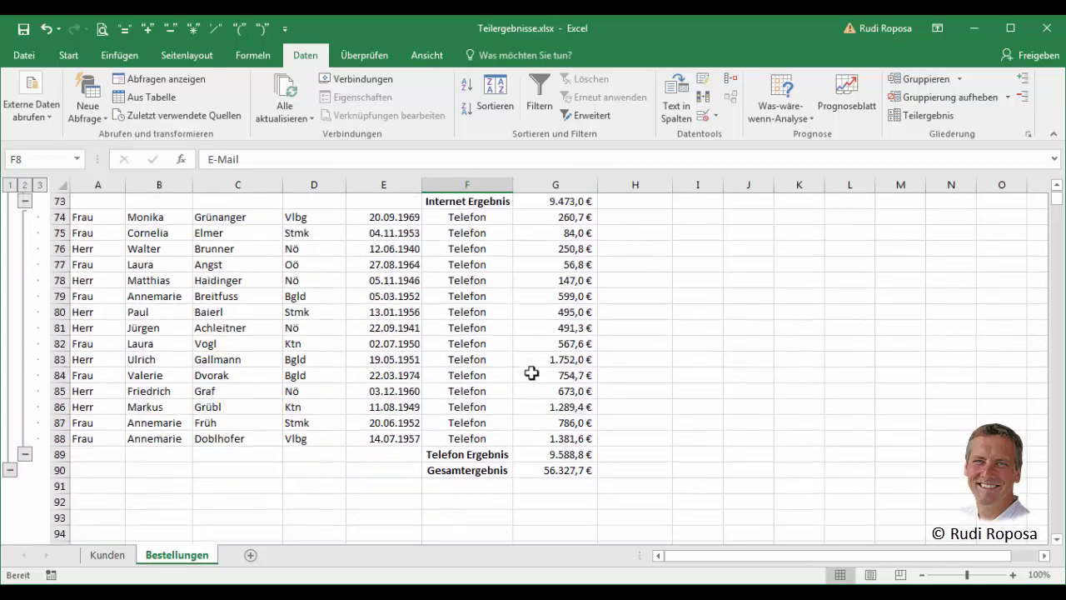
{"action": "scroll", "coordinate": [531, 373], "scroll_direction": "down", "scroll_amount": 2}
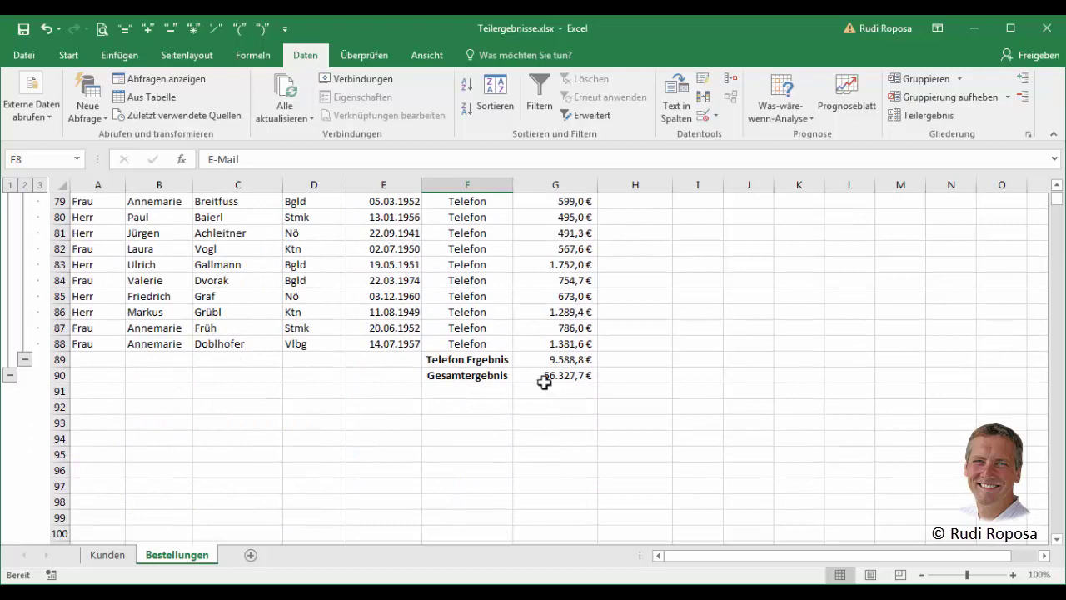
{"action": "scroll", "coordinate": [535, 381], "scroll_direction": "up", "scroll_amount": 5}
{"action": "scroll", "coordinate": [535, 381], "scroll_direction": "up", "scroll_amount": 8}
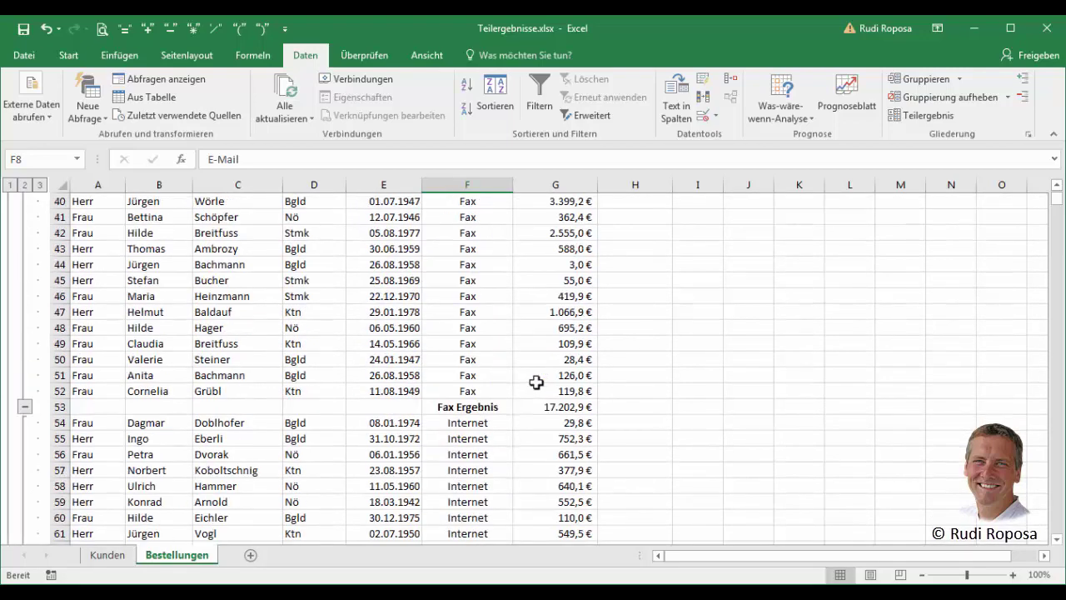
{"action": "scroll", "coordinate": [536, 381], "scroll_direction": "up", "scroll_amount": 8}
{"action": "scroll", "coordinate": [535, 381], "scroll_direction": "up", "scroll_amount": 5}
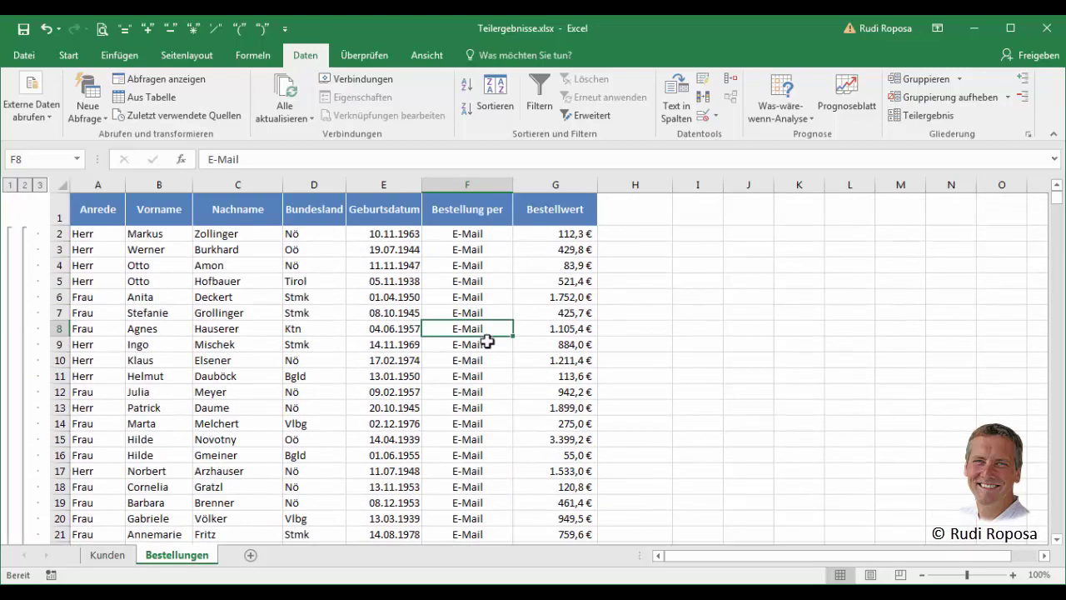
{"action": "scroll", "coordinate": [473, 365], "scroll_direction": "down", "scroll_amount": 2}
{"action": "scroll", "coordinate": [473, 365], "scroll_direction": "down", "scroll_amount": 1}
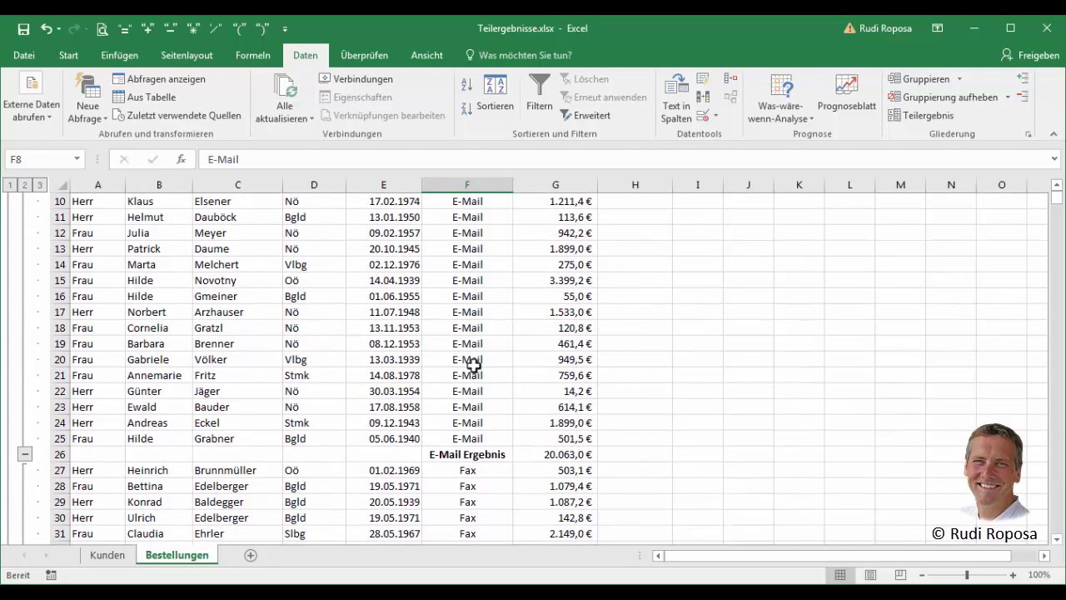
Add Anzahl subtotals per order channel, keeping the sums, e.g. E-Mail Anzahl 24, Fax Anzahl 26.
{"action": "left_click", "coordinate": [928, 117]}
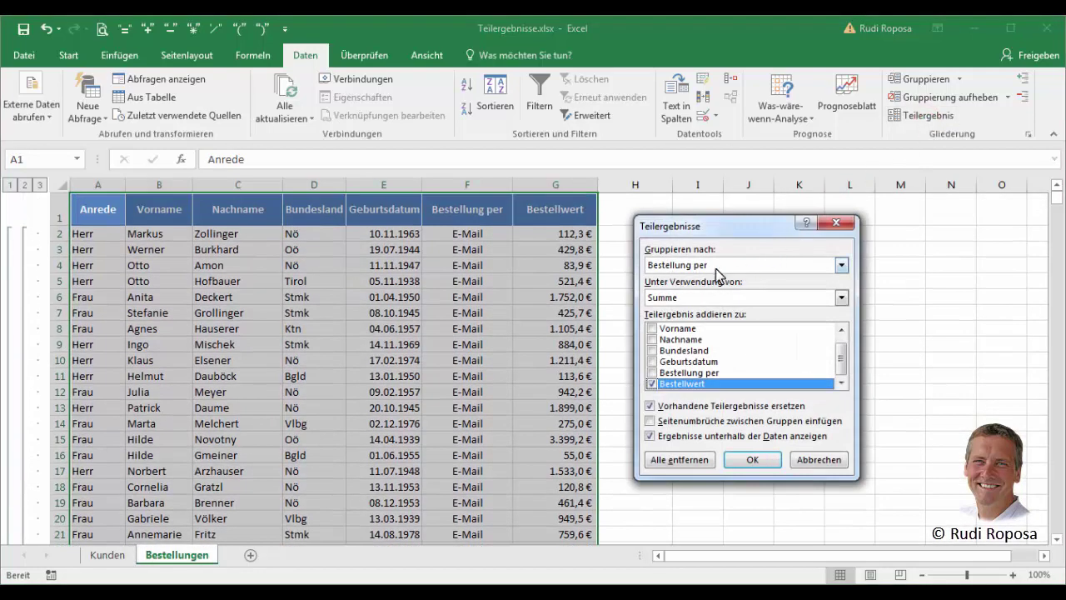
{"action": "left_click", "coordinate": [702, 299]}
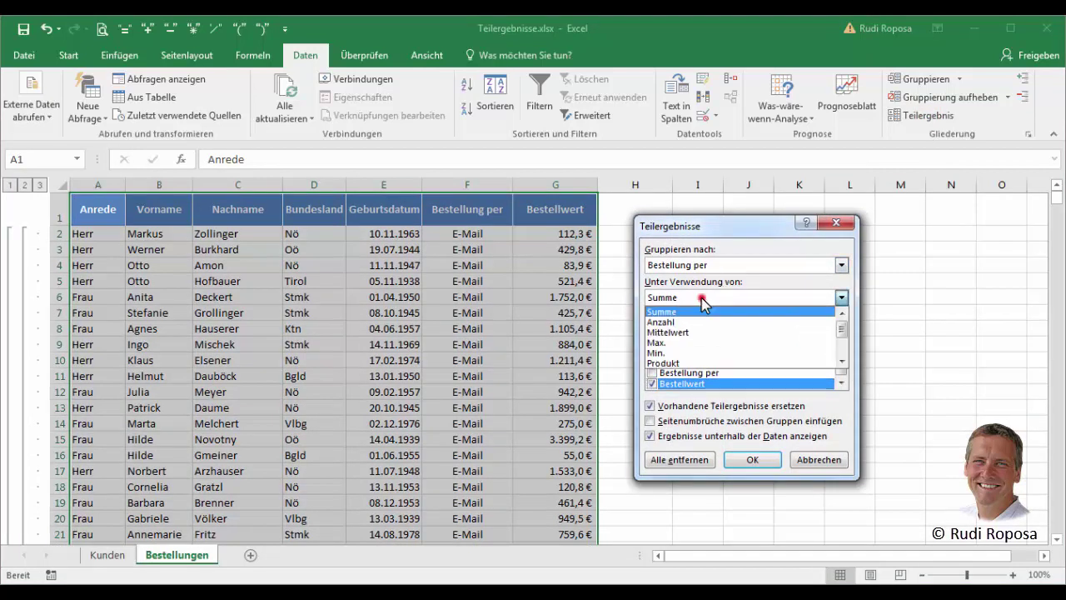
{"action": "left_click", "coordinate": [679, 324]}
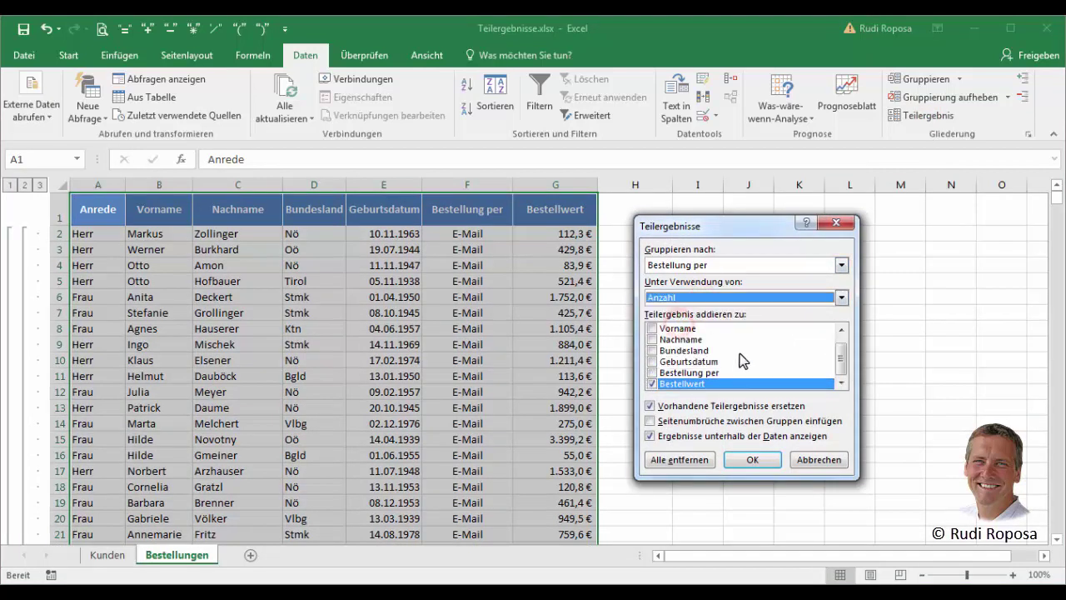
{"action": "left_click", "coordinate": [650, 406]}
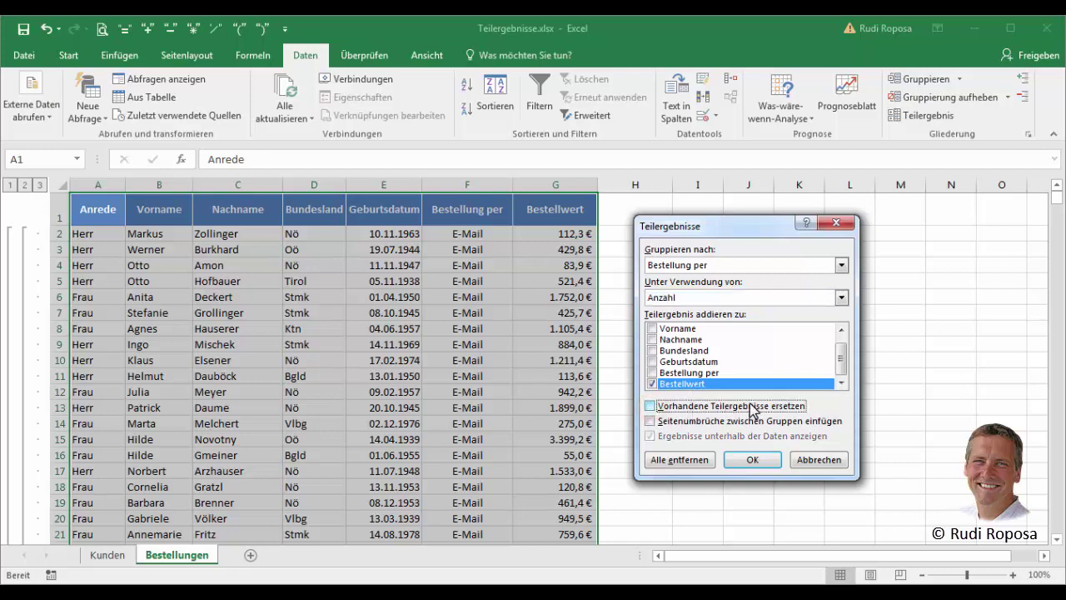
{"action": "left_click", "coordinate": [745, 459]}
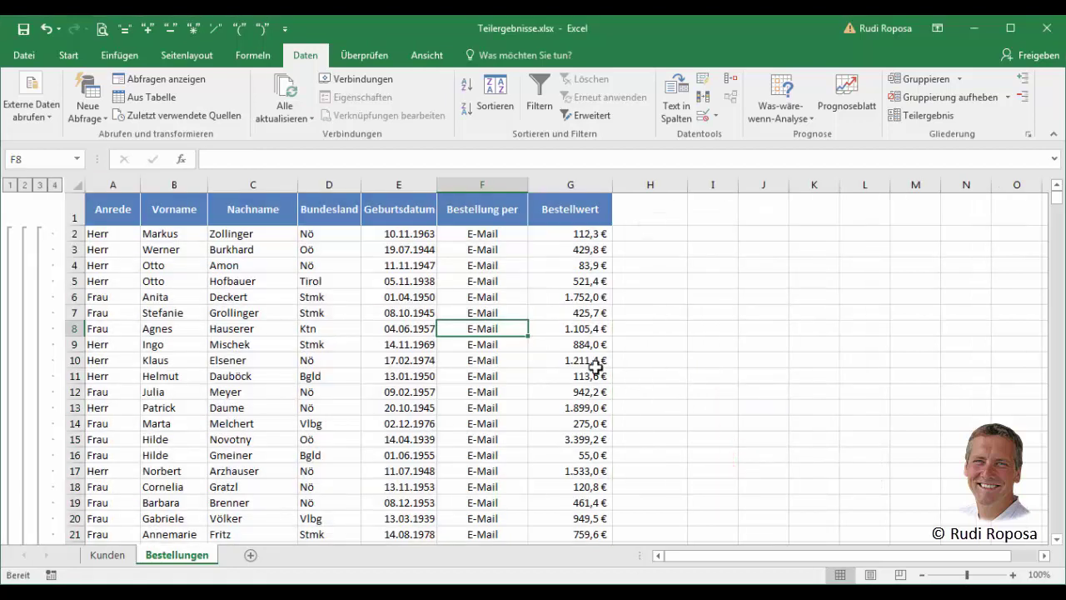
{"action": "scroll", "coordinate": [596, 366], "scroll_direction": "down", "scroll_amount": 3}
{"action": "scroll", "coordinate": [596, 366], "scroll_direction": "down", "scroll_amount": 2}
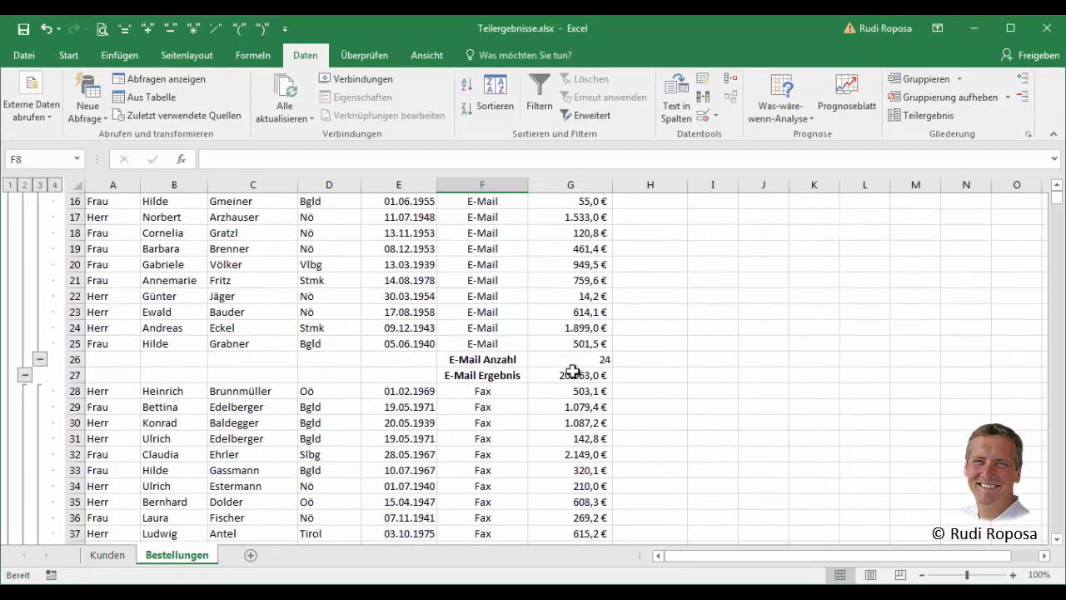
{"action": "scroll", "coordinate": [674, 391], "scroll_direction": "down", "scroll_amount": 3}
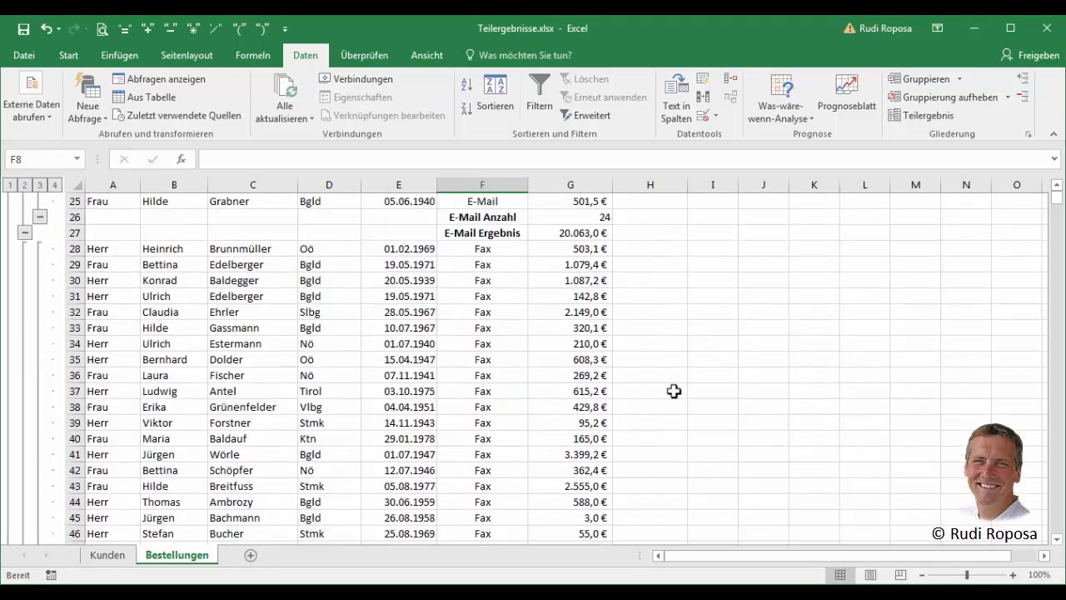
{"action": "scroll", "coordinate": [672, 389], "scroll_direction": "down", "scroll_amount": 4}
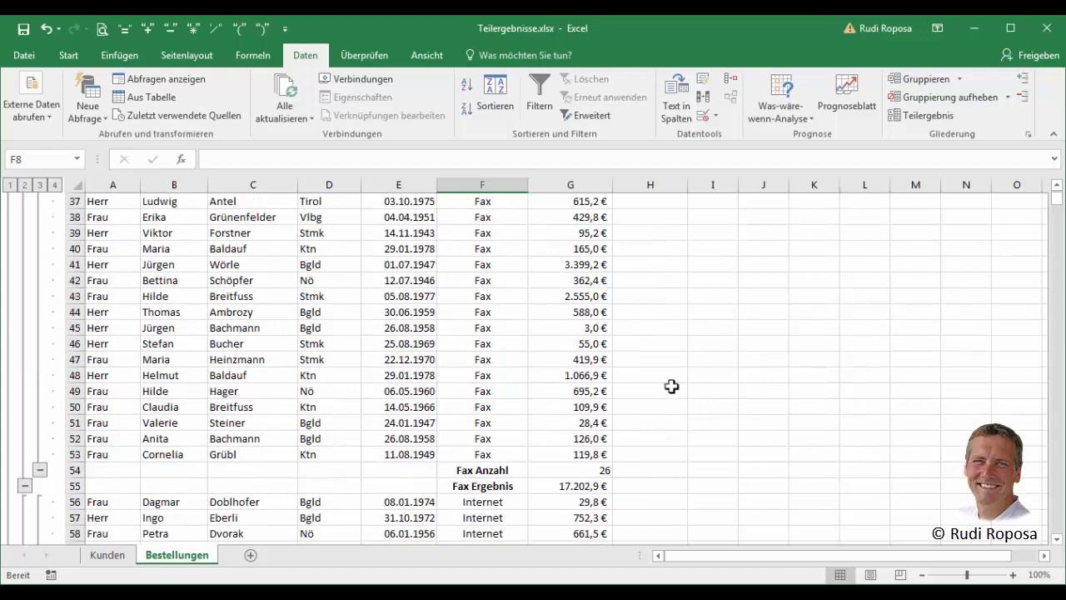
{"action": "scroll", "coordinate": [671, 387], "scroll_direction": "up", "scroll_amount": 5}
{"action": "scroll", "coordinate": [671, 387], "scroll_direction": "up", "scroll_amount": 2}
{"action": "scroll", "coordinate": [672, 385], "scroll_direction": "up", "scroll_amount": 5}
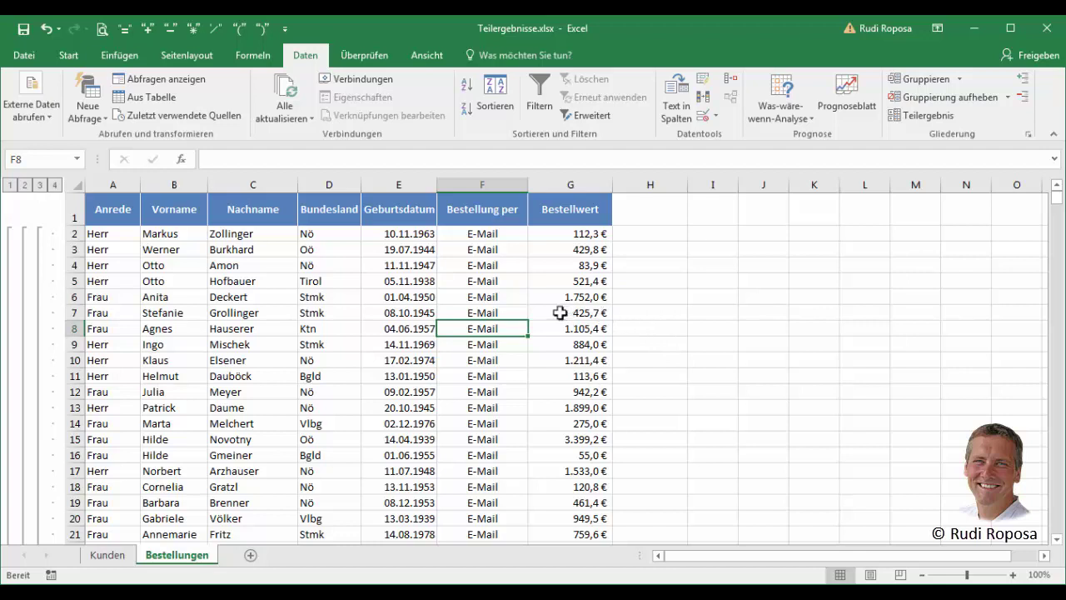
Collapse the Bestellungen outline to level 2 to show per-channel counts and sums (Internet Anzahl 19, Gesamtanzahl 84).
{"action": "left_click", "coordinate": [10, 185]}
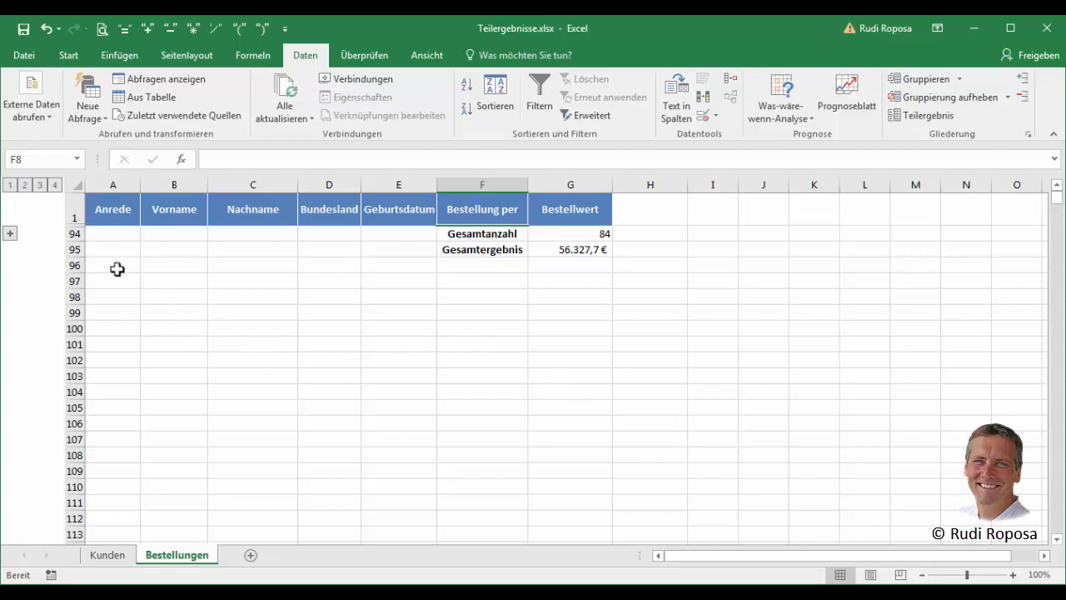
{"action": "left_click", "coordinate": [39, 185]}
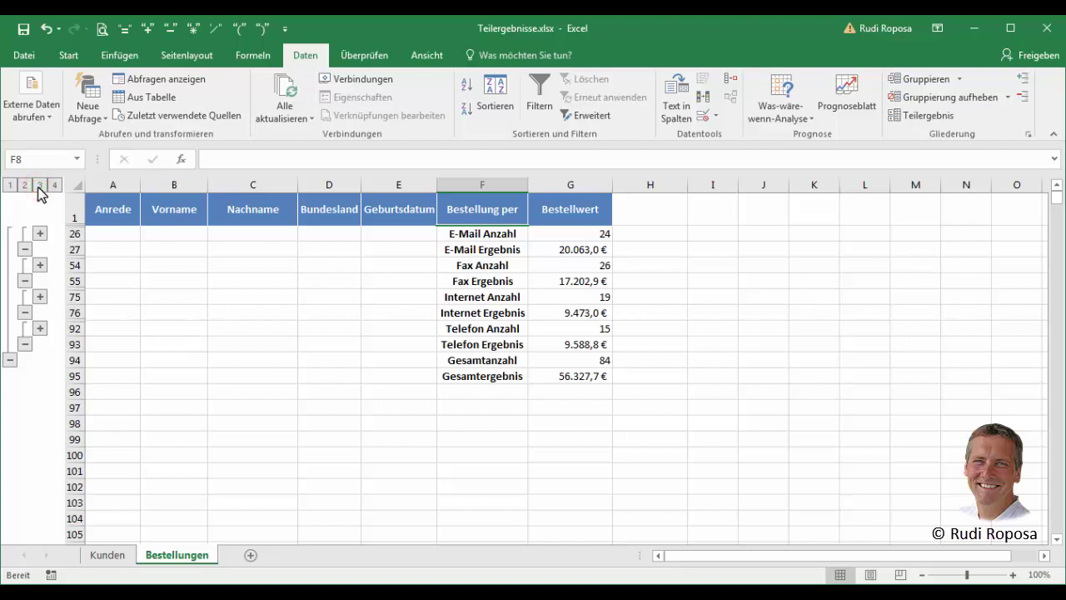